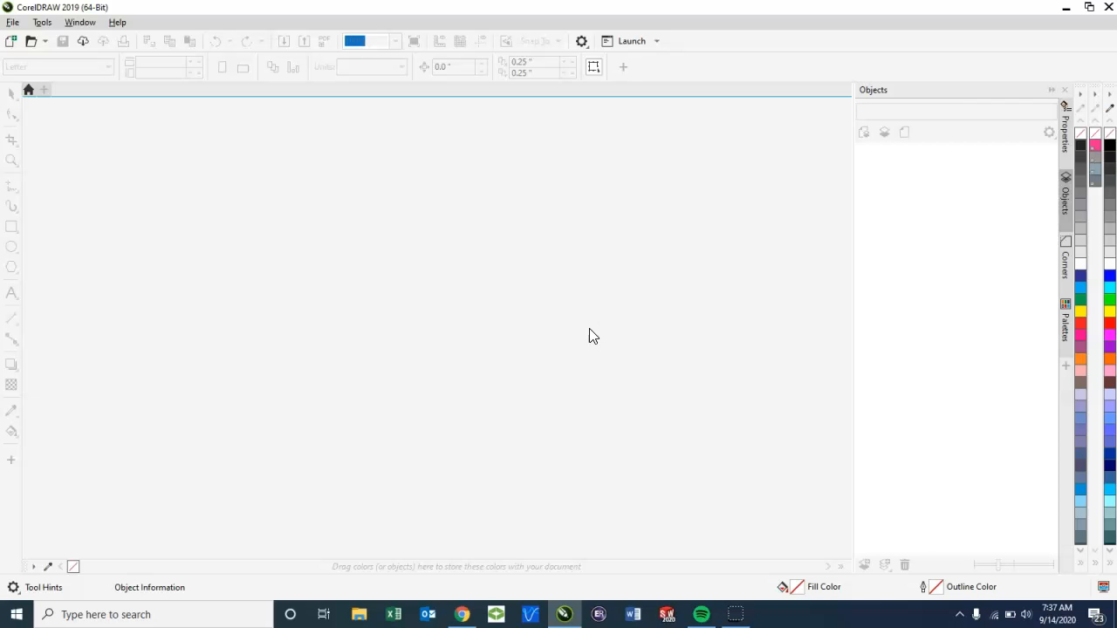
Step: Switch to Chrome and open the Red Laser Template link in the Unit 4 - Laser folder of the Product Design I Section 2 course
{"action": "left_click", "coordinate": [461, 614]}
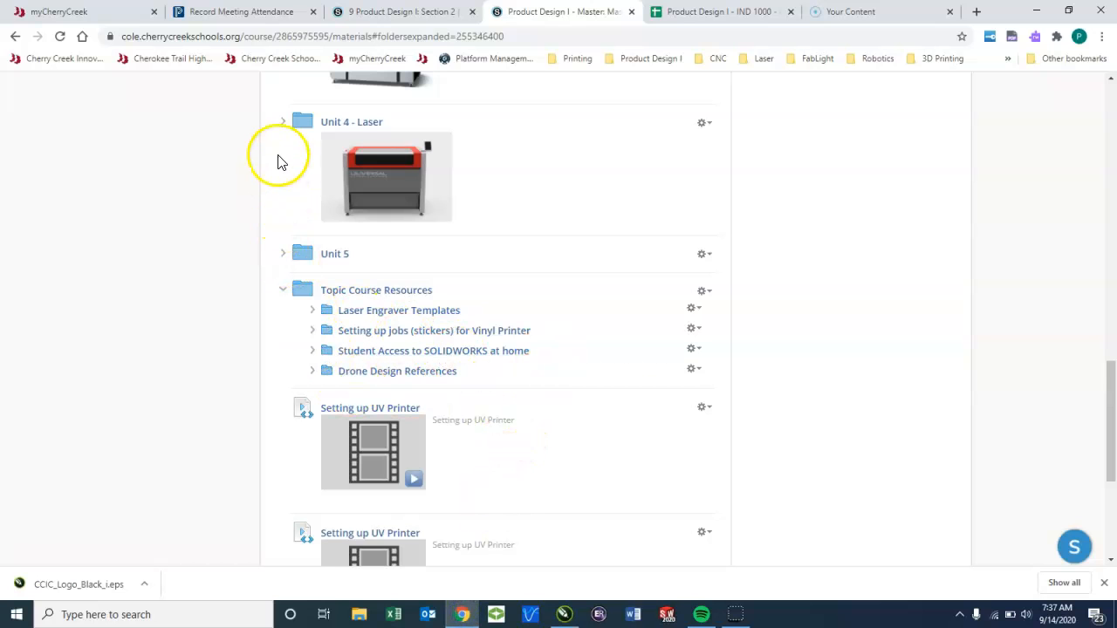
{"action": "left_click", "coordinate": [283, 123]}
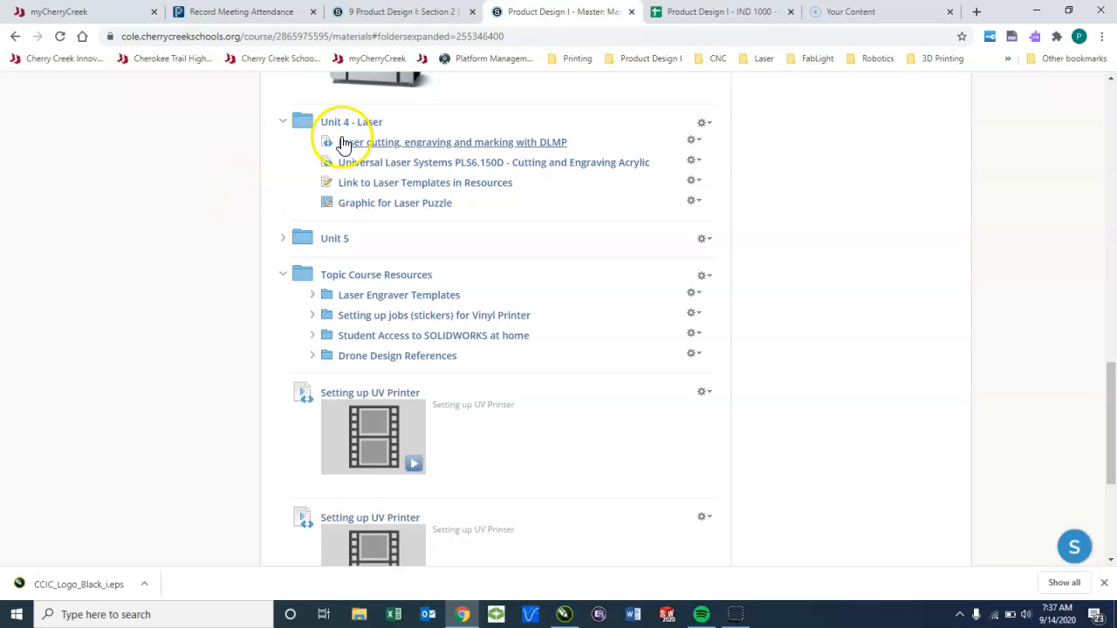
{"action": "left_click", "coordinate": [360, 10]}
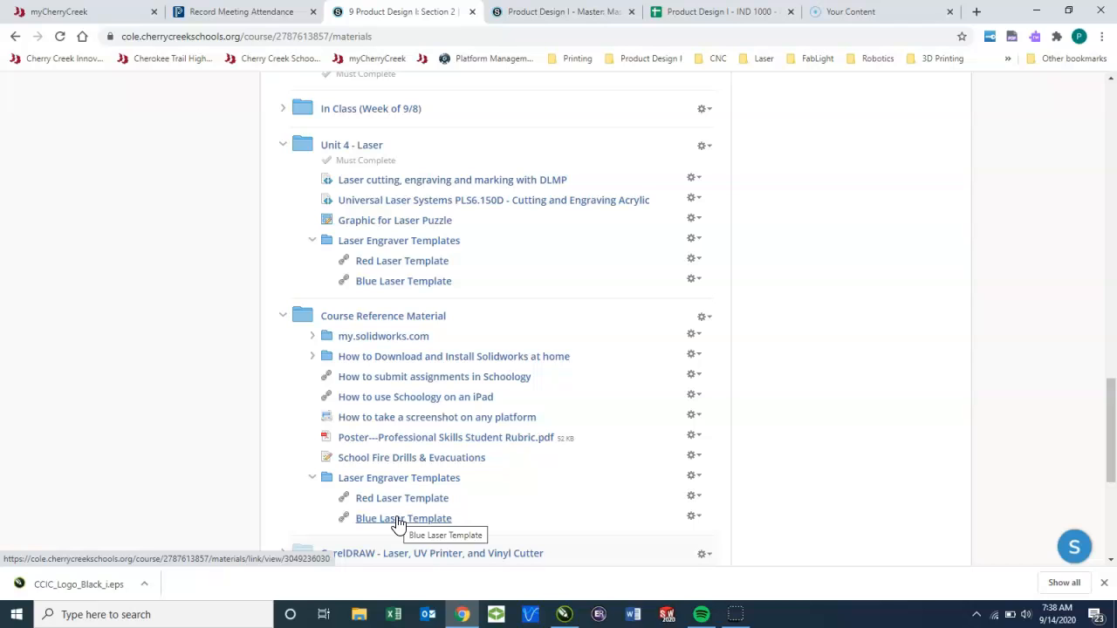
{"action": "left_click", "coordinate": [412, 263]}
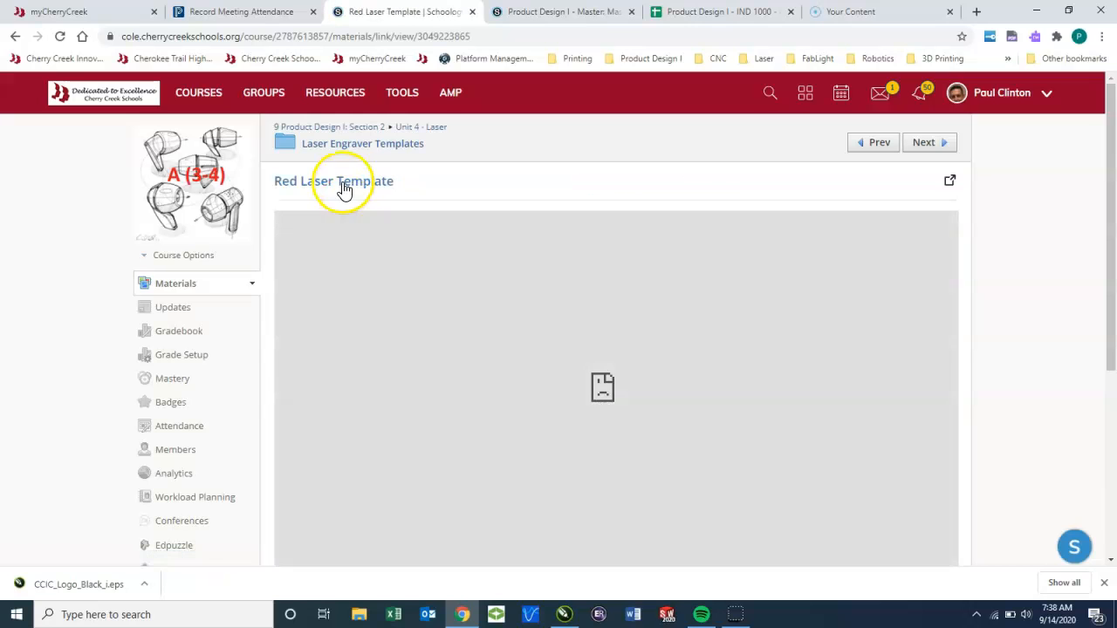
Step: Download RedLaserTemplate.cdr from Google Drive and open it in CorelDRAW
{"action": "left_click", "coordinate": [345, 183]}
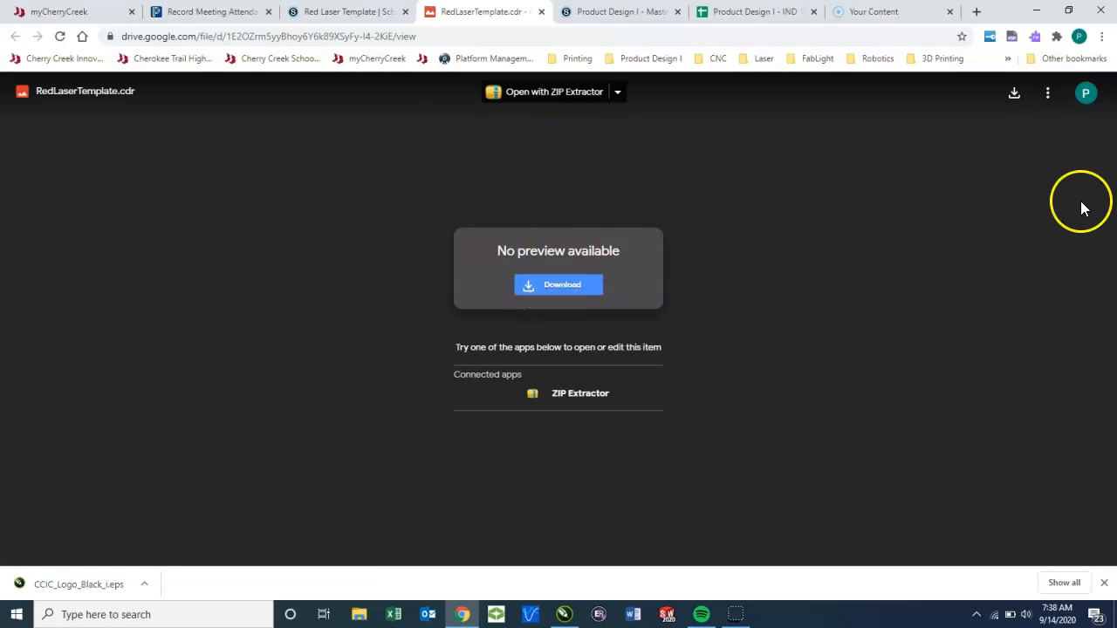
{"action": "left_click", "coordinate": [1014, 92]}
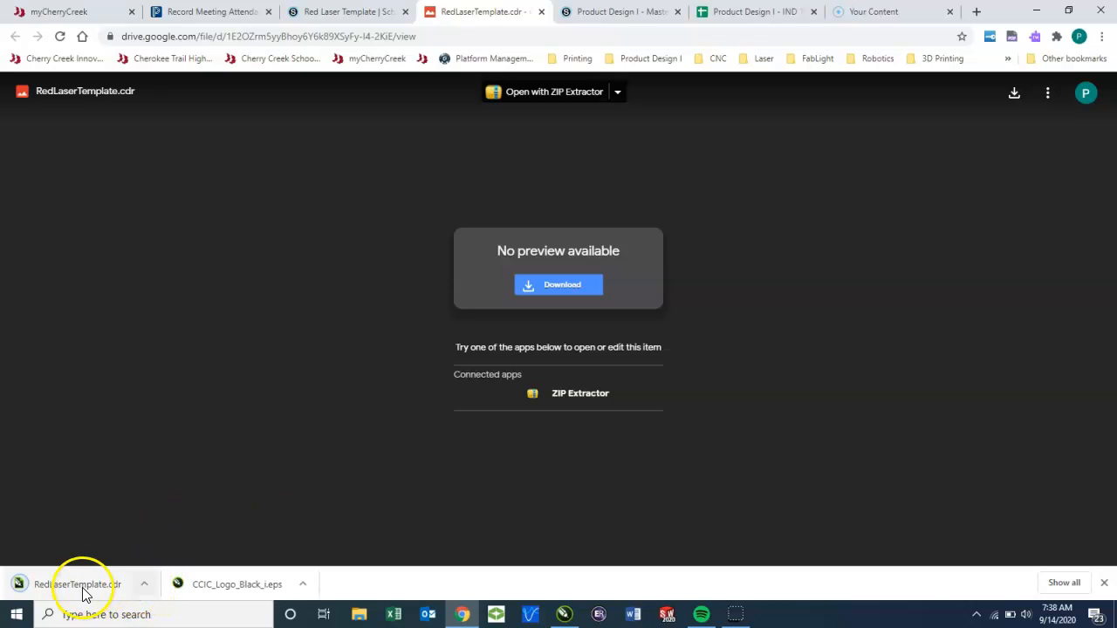
{"action": "left_click", "coordinate": [84, 593]}
{"action": "left_click", "coordinate": [681, 338]}
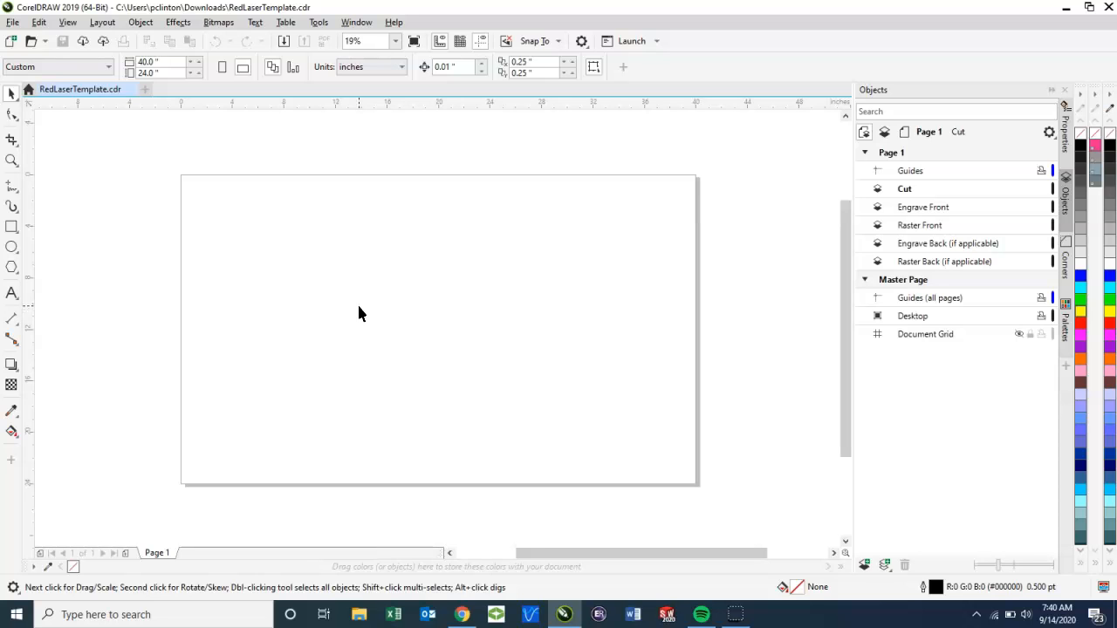
Step: Add the artistic text CCIC in Arial to the upper-left area of the page and enlarge it to about 11.5 in wide
{"action": "left_click", "coordinate": [12, 293]}
{"action": "left_click", "coordinate": [250, 238]}
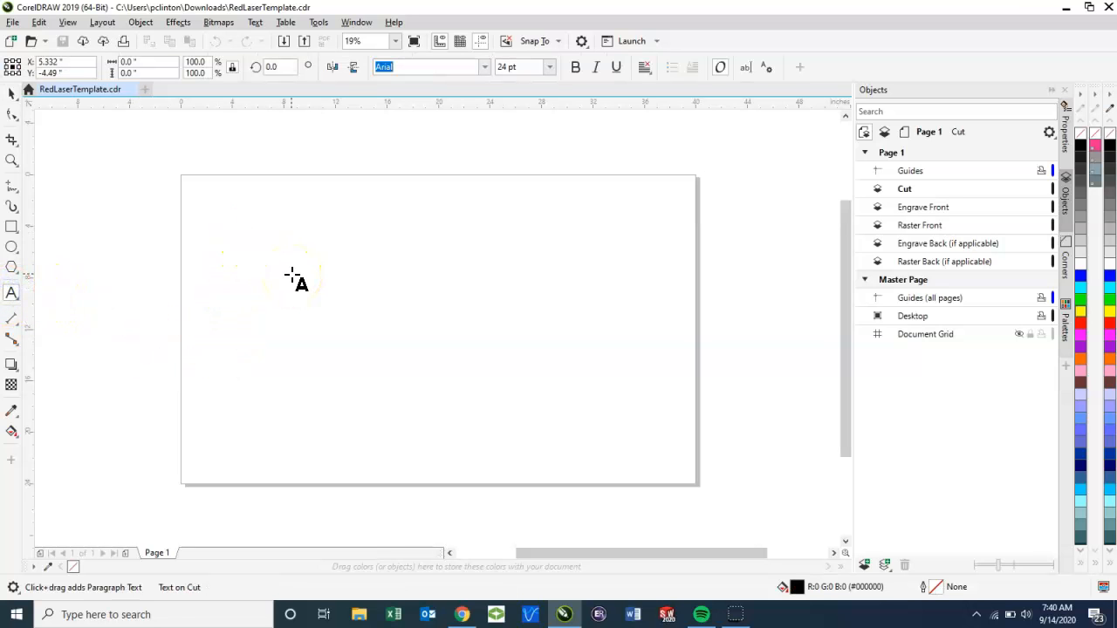
{"action": "type", "text": "co"}
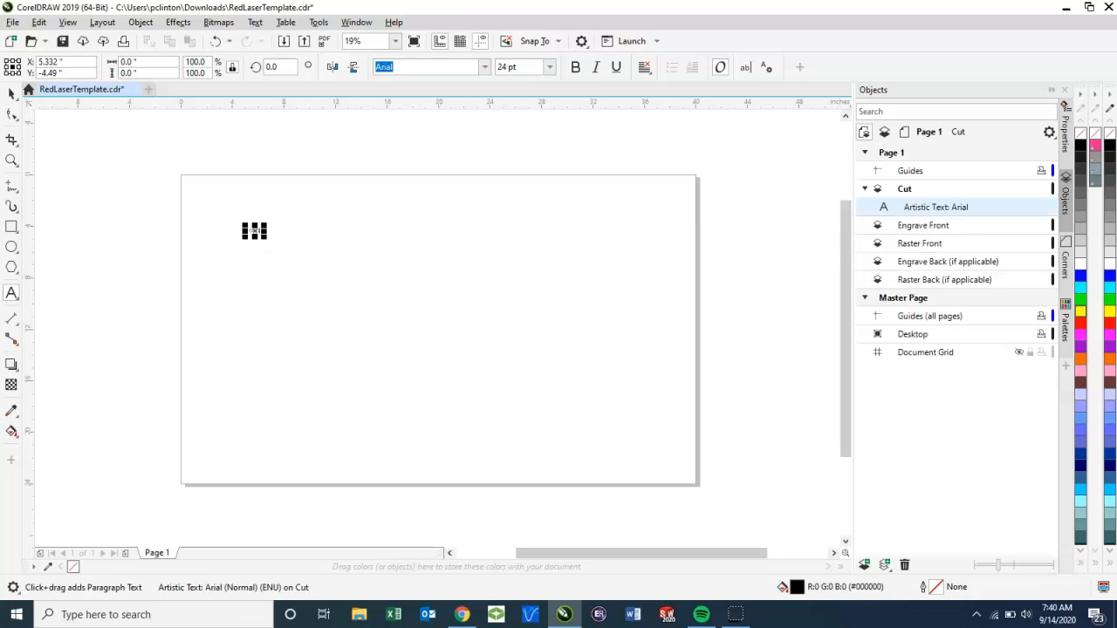
{"action": "left_click", "coordinate": [11, 93]}
{"action": "key", "text": "ctrl+space"}
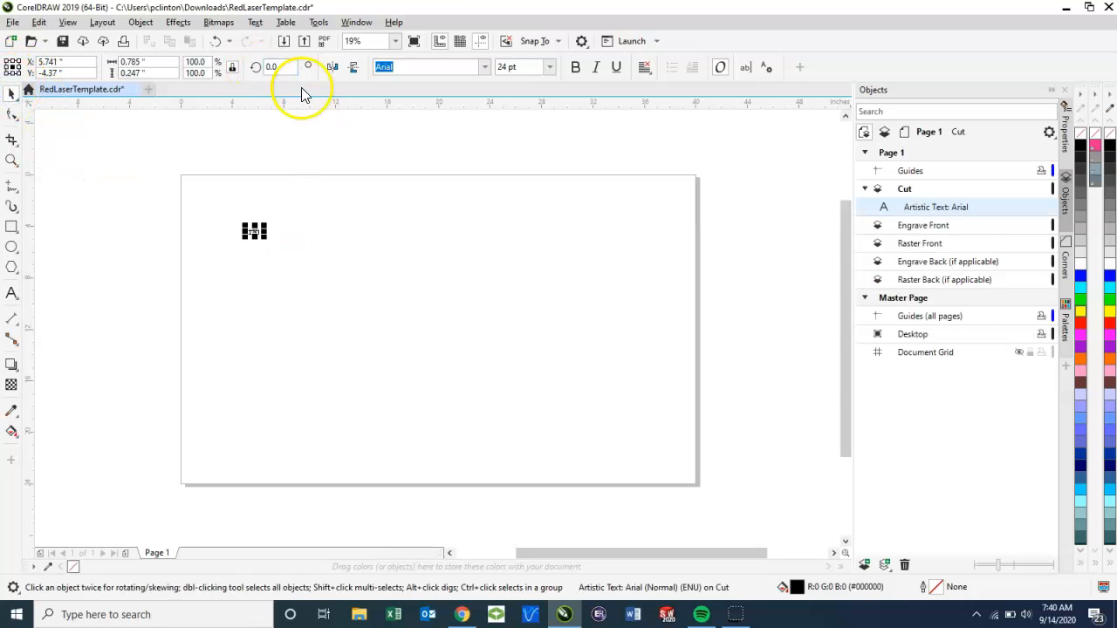
{"action": "left_click_drag", "start_coordinate": [256, 232], "coordinate": [404, 330]}
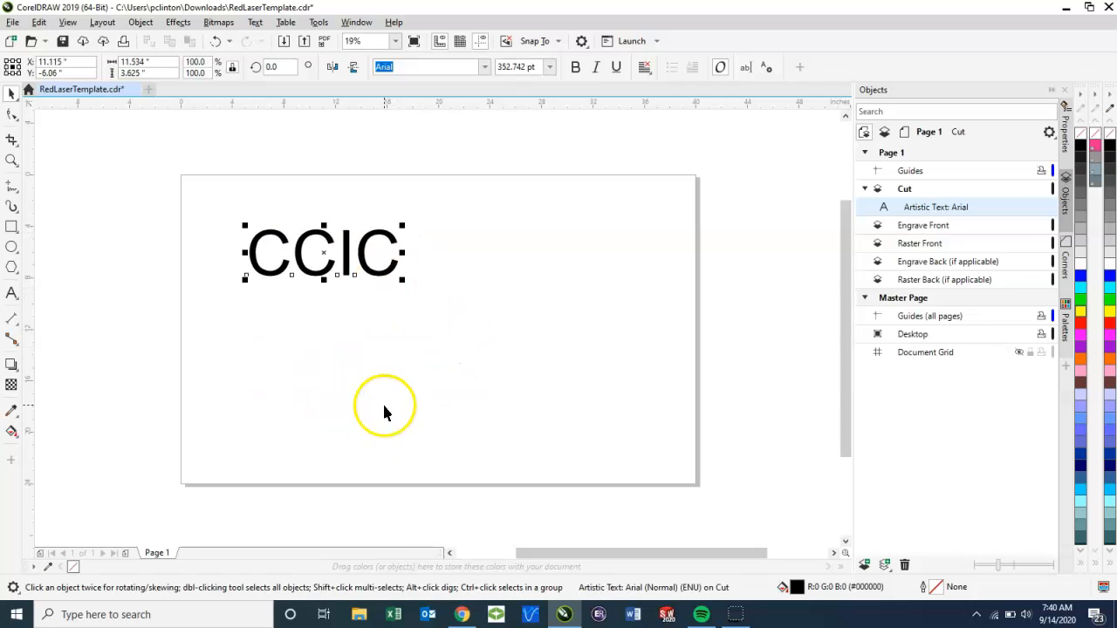
{"action": "left_click", "coordinate": [344, 359]}
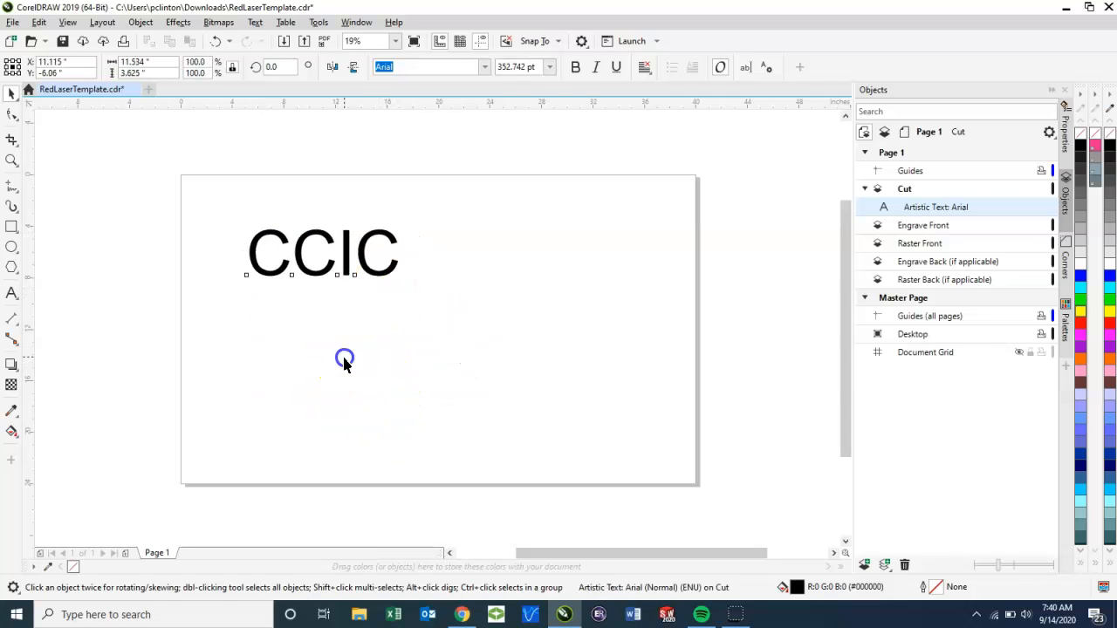
Step: Try blue, black, green, yellow and magenta fills on the CCIC text
{"action": "left_click", "coordinate": [299, 262]}
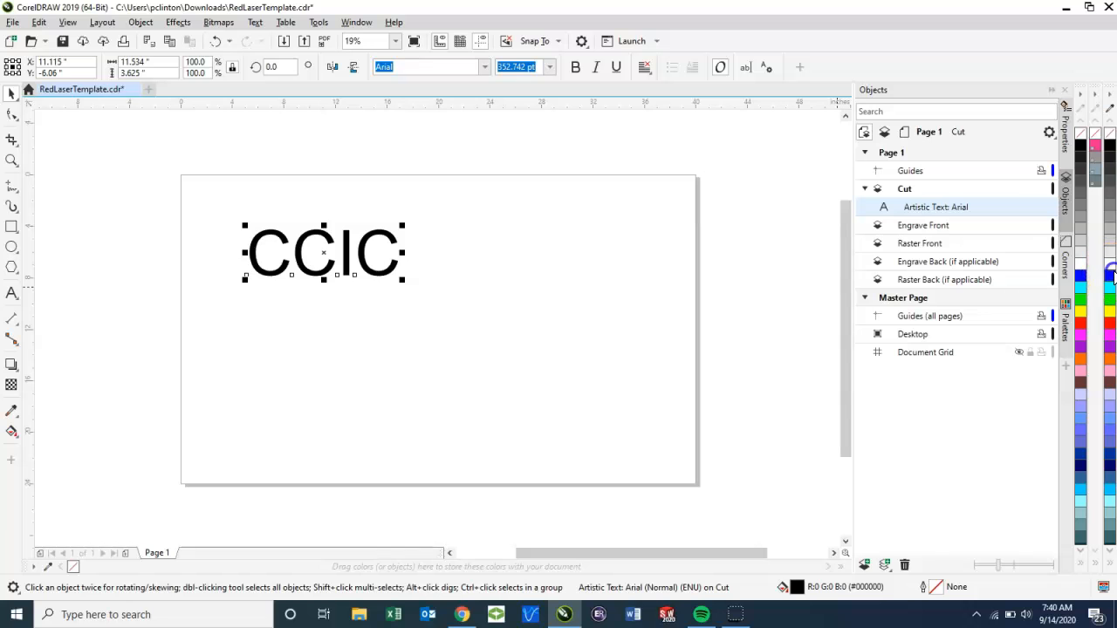
{"action": "left_click", "coordinate": [1109, 276]}
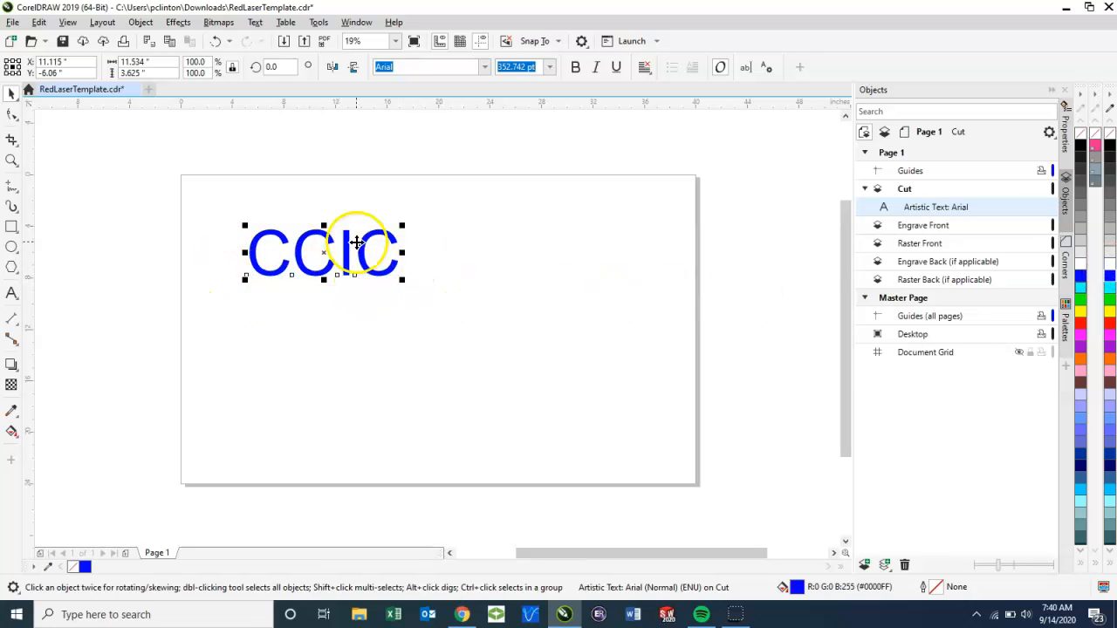
{"action": "scroll", "coordinate": [267, 240], "scroll_direction": "up", "scroll_amount": 2}
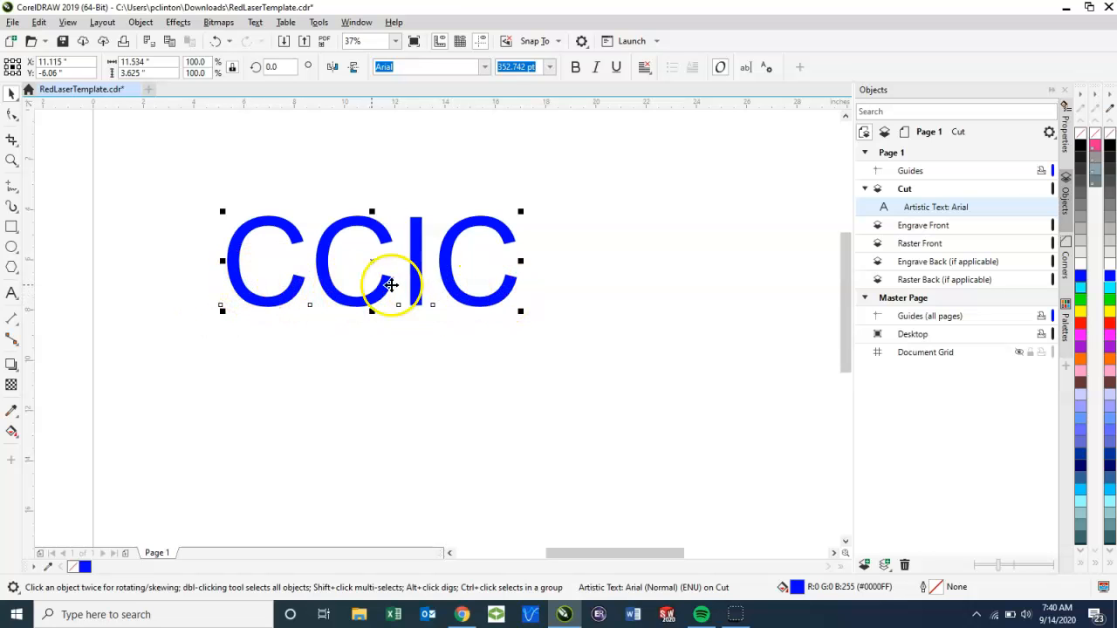
{"action": "left_click", "coordinate": [1082, 146]}
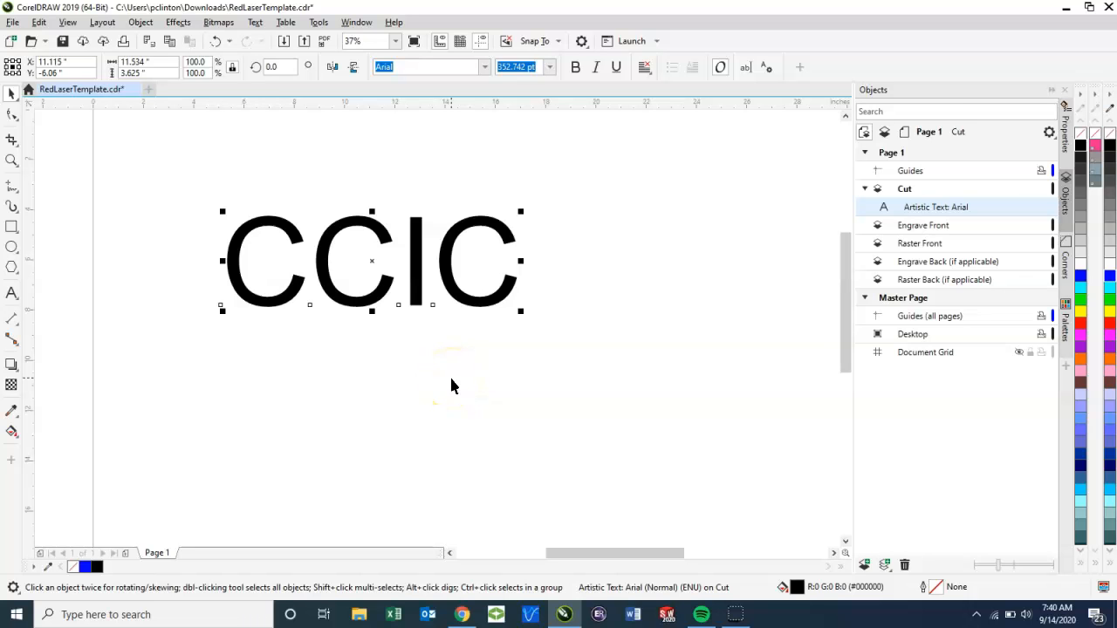
{"action": "left_click", "coordinate": [1080, 300]}
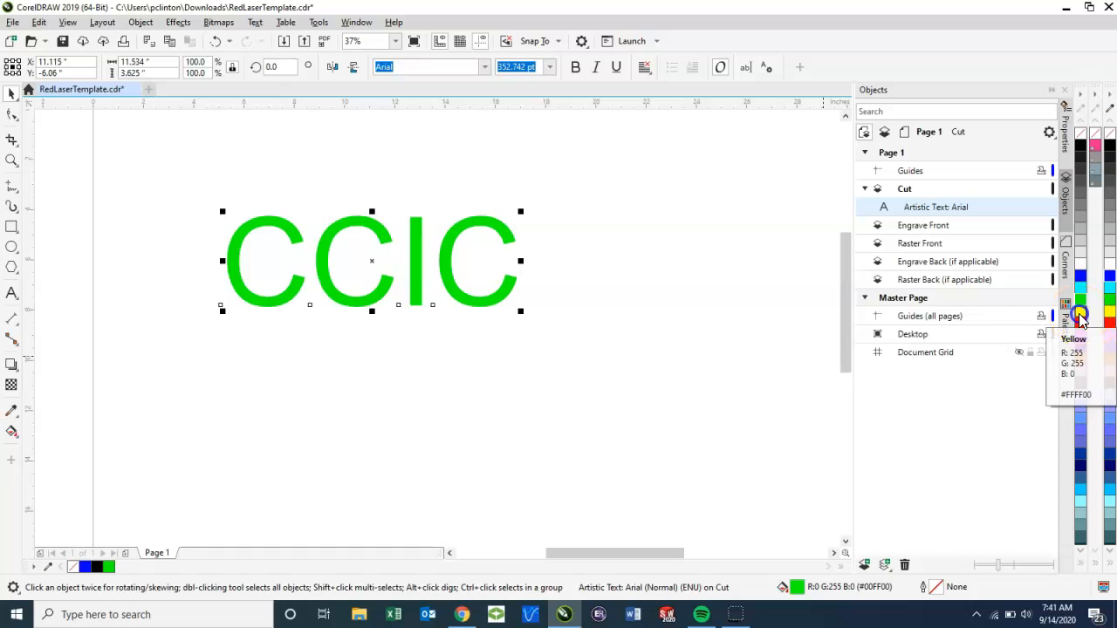
{"action": "left_click", "coordinate": [1081, 311]}
{"action": "left_click", "coordinate": [1080, 335]}
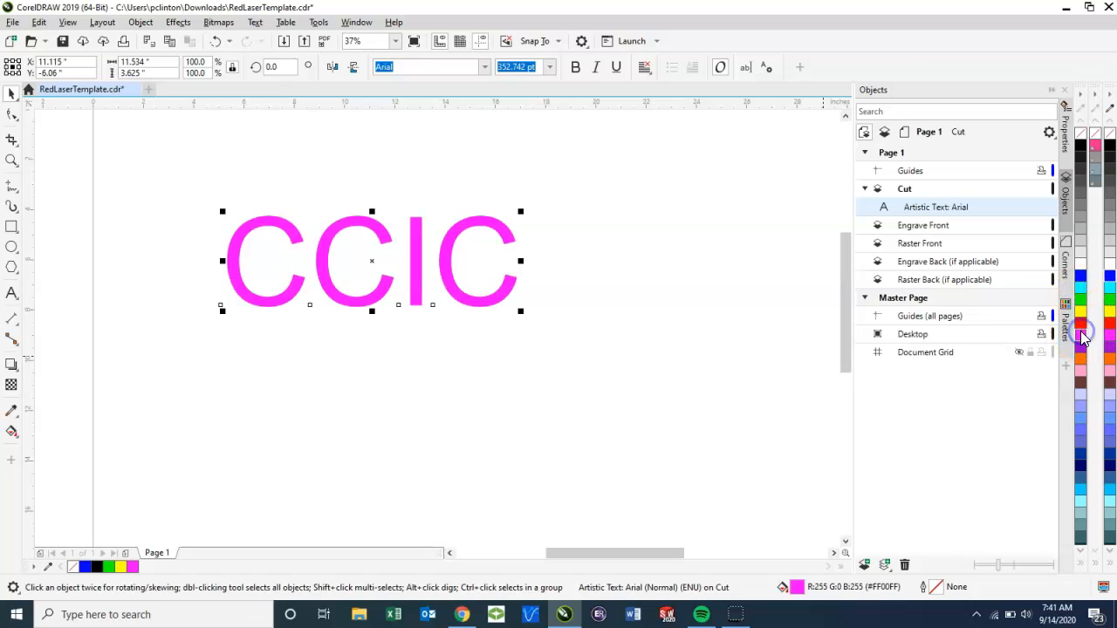
{"action": "left_click", "coordinate": [608, 425]}
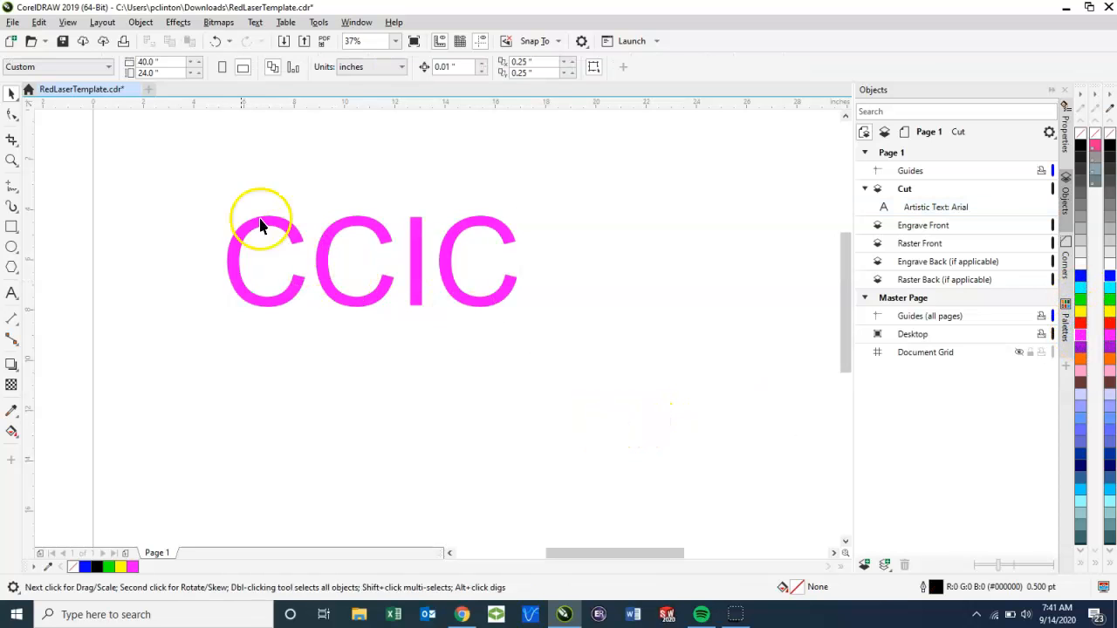
Step: Fill the CCIC text with black
{"action": "left_click", "coordinate": [336, 281]}
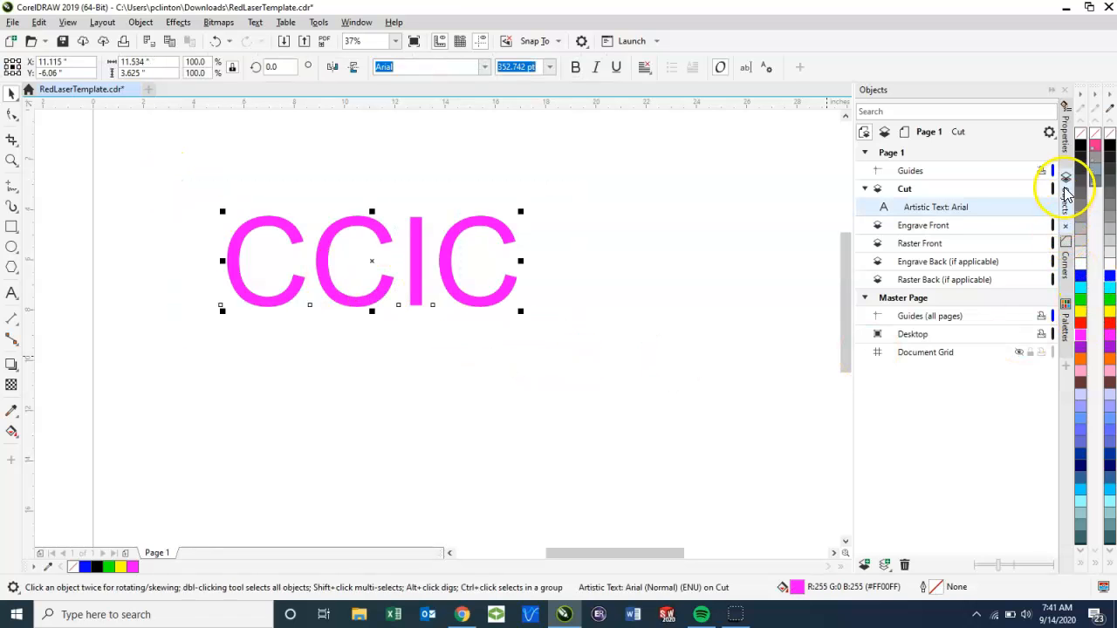
{"action": "left_click", "coordinate": [1081, 144]}
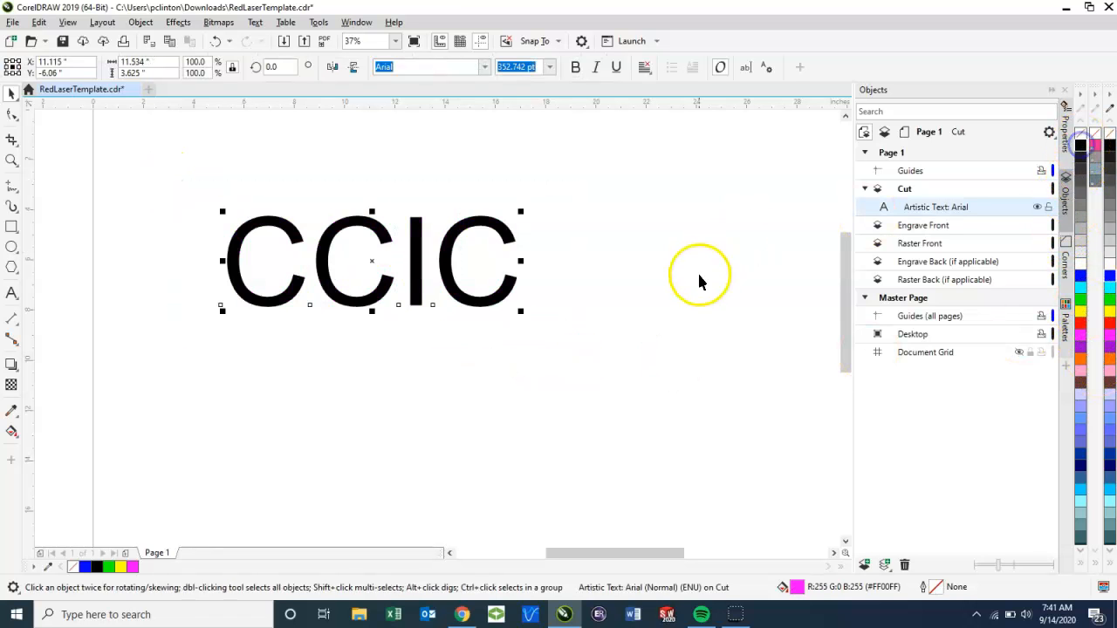
{"action": "left_click", "coordinate": [698, 276]}
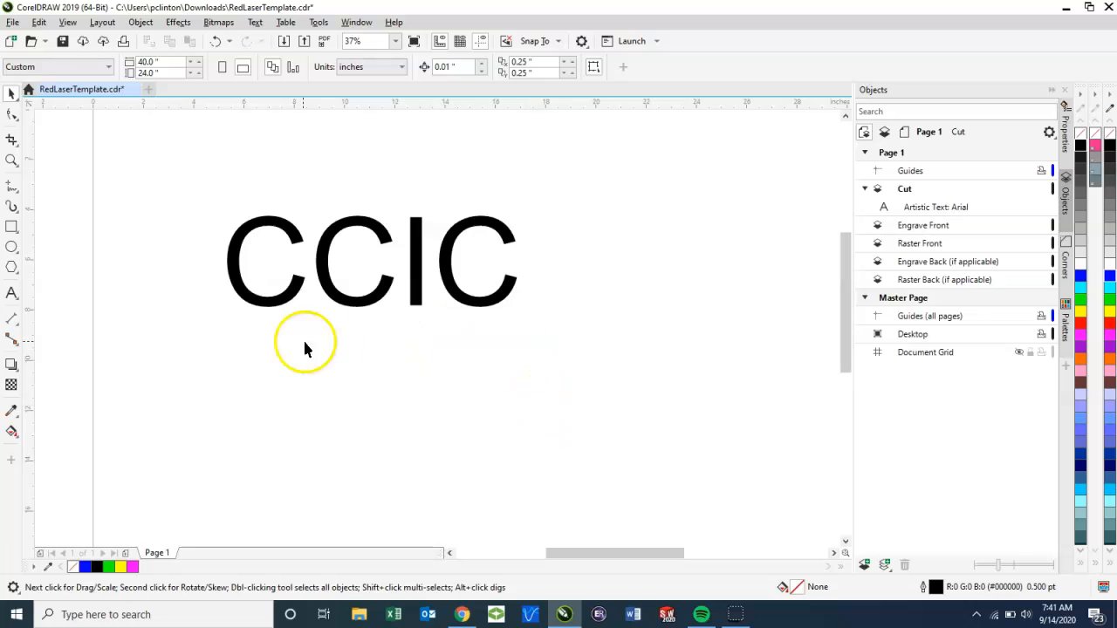
Step: Outline the CCIC text in pure blue over a green fill, and remove the fill to leave only the outline
{"action": "left_click", "coordinate": [454, 246]}
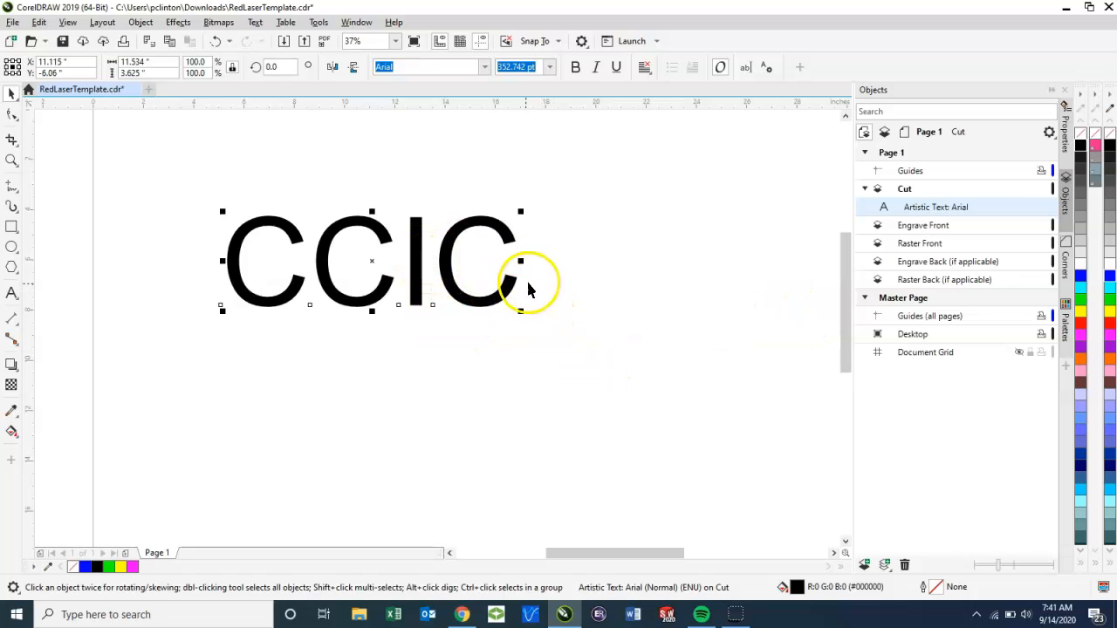
{"action": "left_click", "coordinate": [1080, 300]}
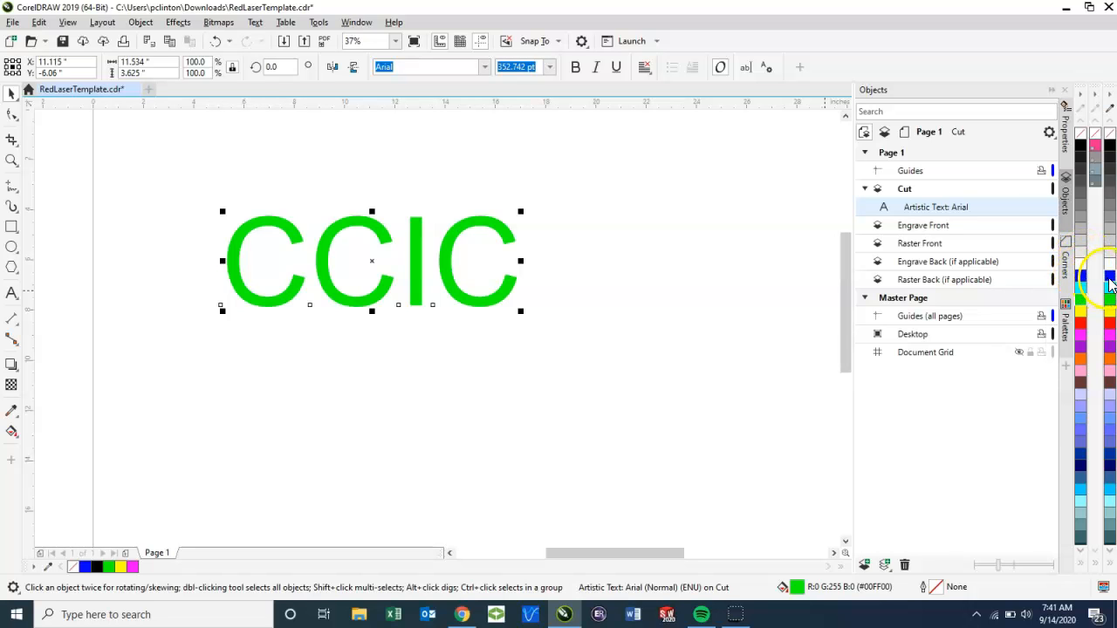
{"action": "right_click", "coordinate": [1109, 280]}
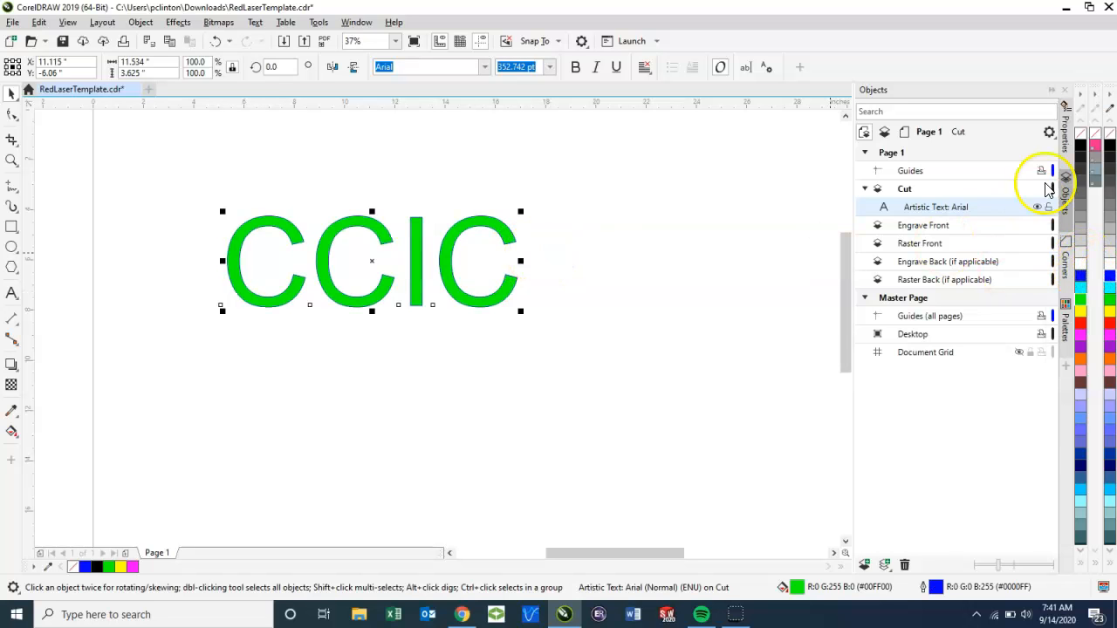
{"action": "left_click", "coordinate": [1081, 134]}
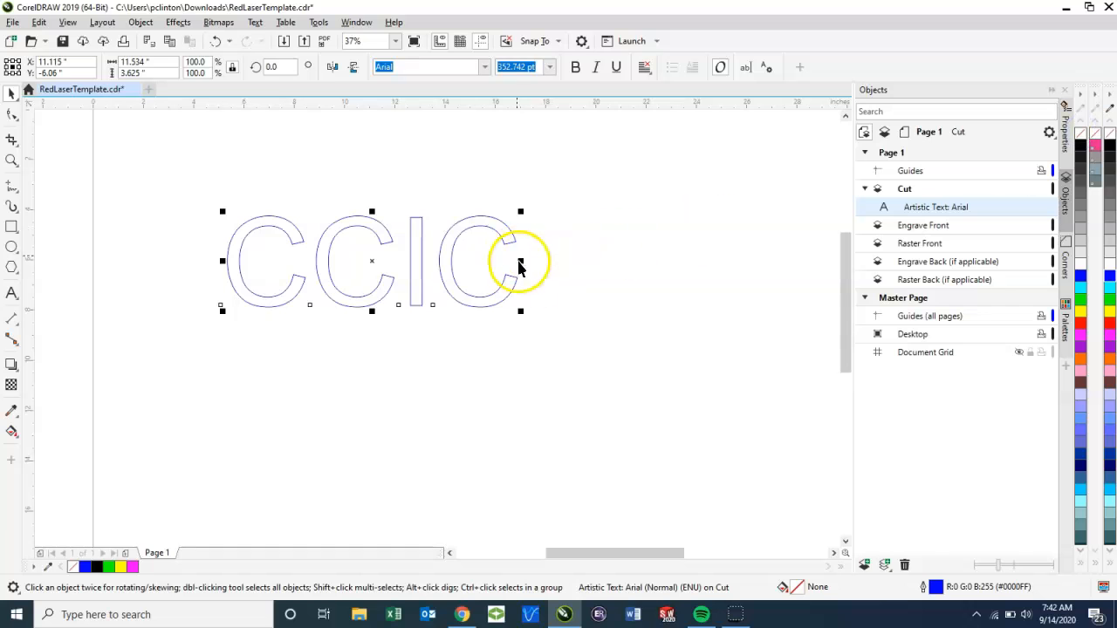
{"action": "left_click", "coordinate": [529, 359]}
Step: Convert the outlined CCIC text to curves
{"action": "left_click", "coordinate": [424, 284]}
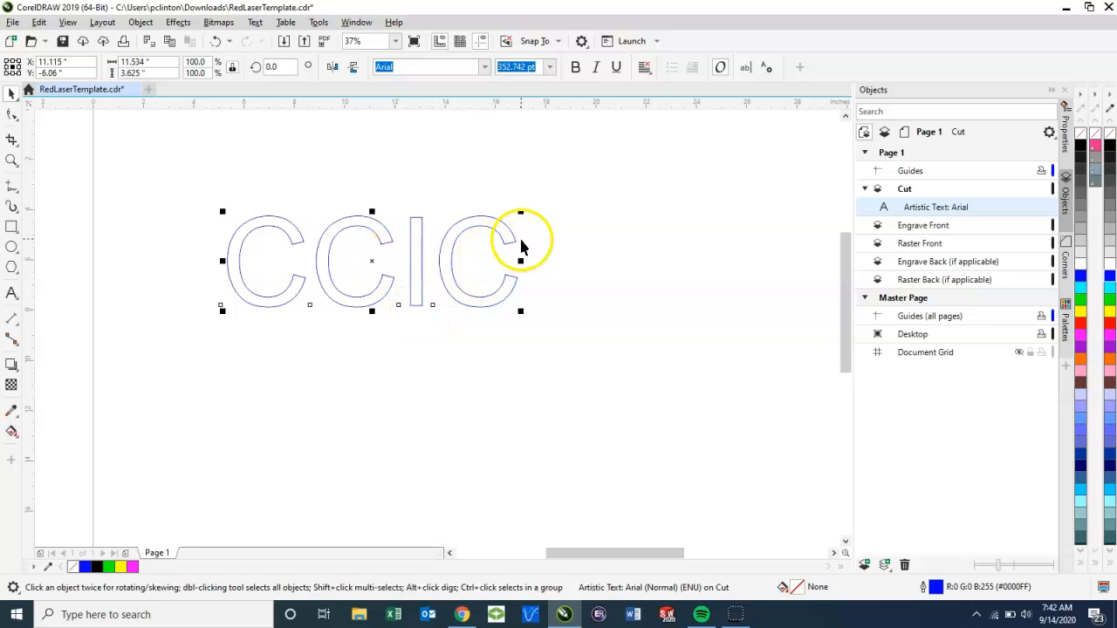
{"action": "right_click", "coordinate": [486, 252]}
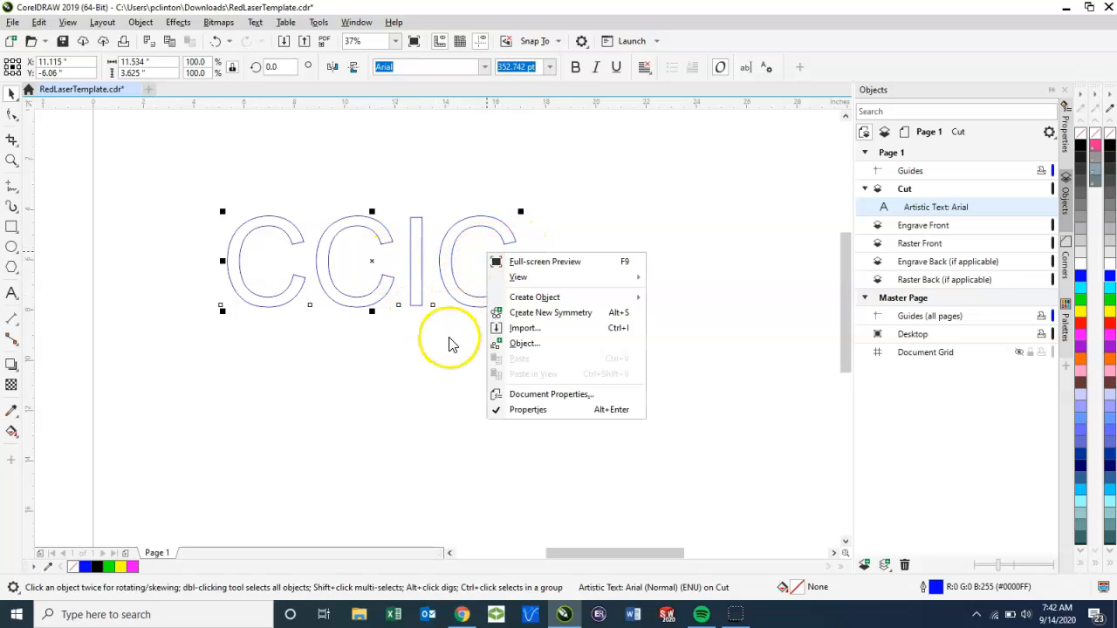
{"action": "left_click", "coordinate": [455, 296]}
{"action": "right_click", "coordinate": [454, 296]}
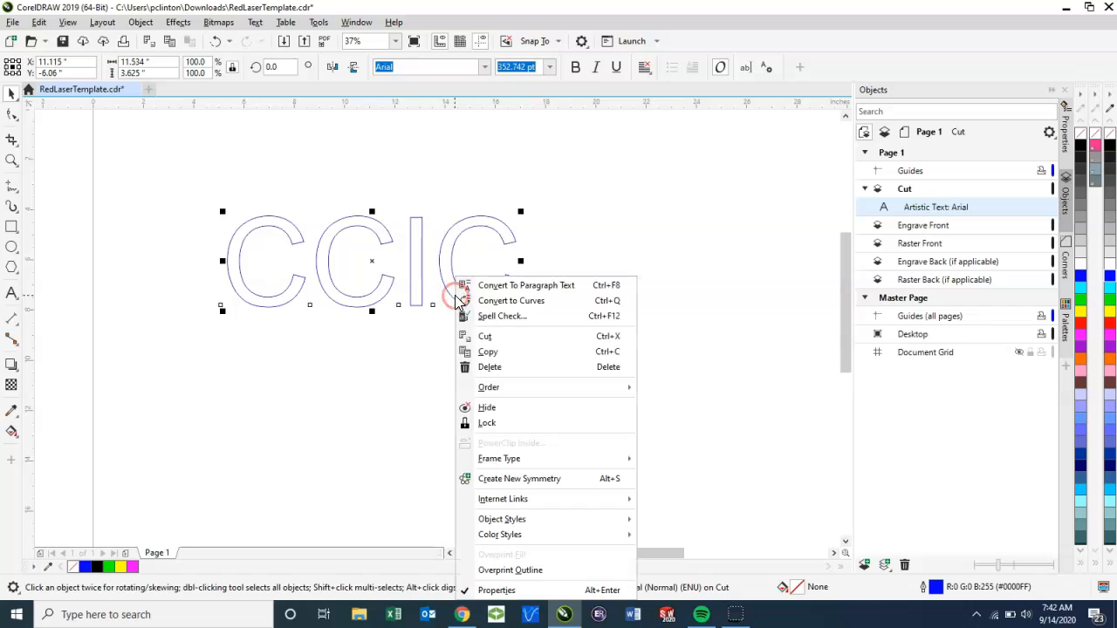
{"action": "left_click", "coordinate": [506, 301]}
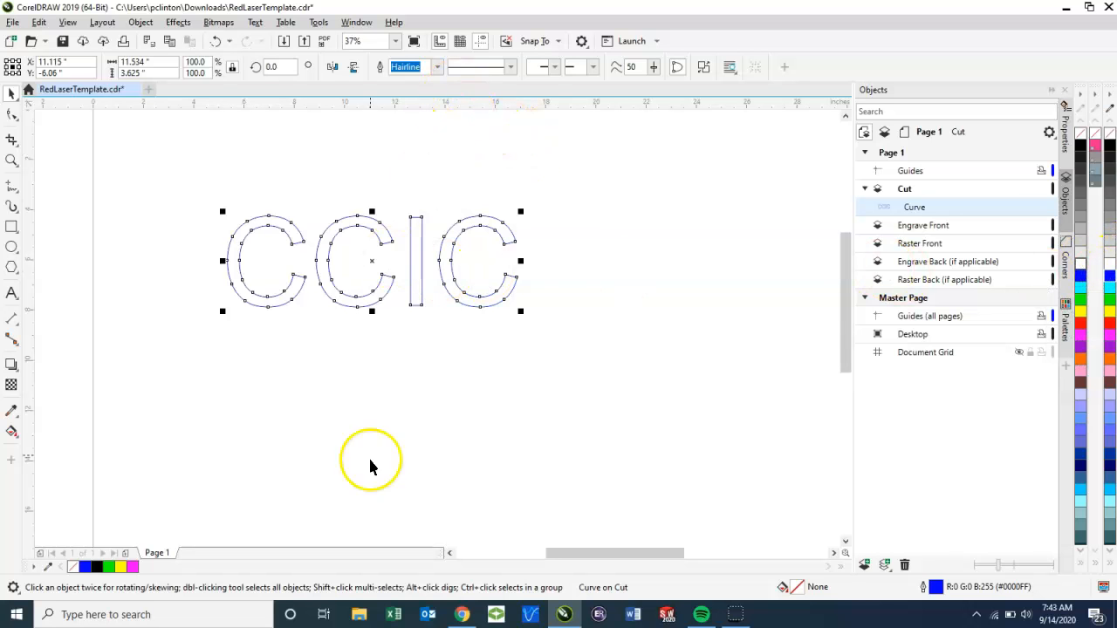
{"action": "left_click", "coordinate": [358, 429]}
Step: Add the Arial label VECTOR ENGRAVE below the CCIC curve, enlarge it slightly and centre it beneath the letters
{"action": "left_click", "coordinate": [18, 296]}
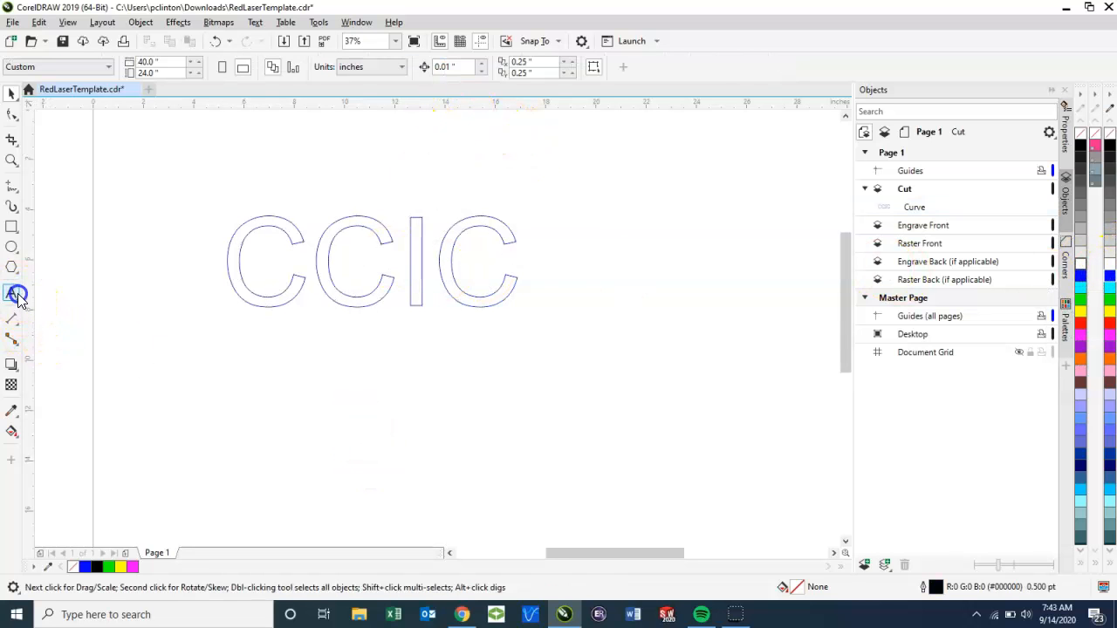
{"action": "left_click", "coordinate": [265, 349]}
{"action": "type", "text": "VECTOR ENGRAVE"}
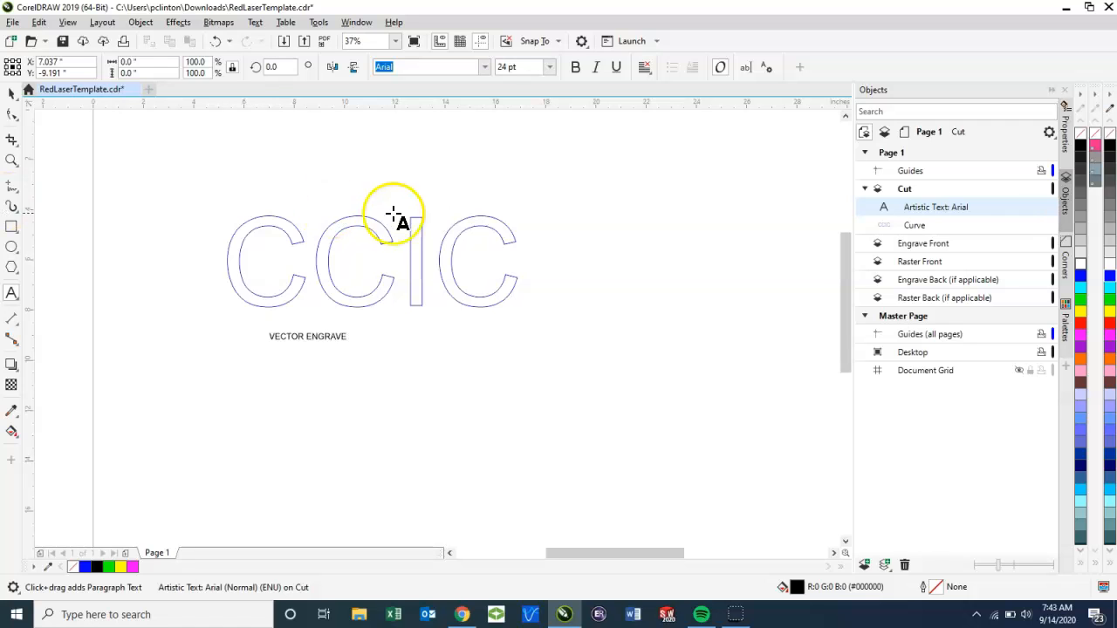
{"action": "left_click", "coordinate": [12, 92]}
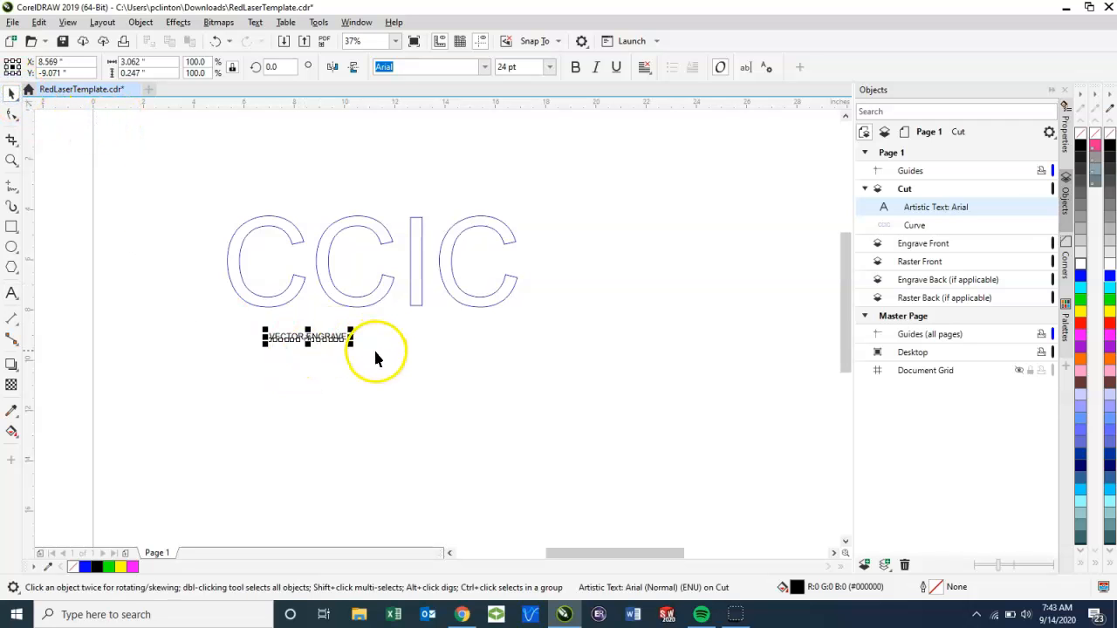
{"action": "left_click_drag", "start_coordinate": [353, 342], "coordinate": [374, 367]}
{"action": "left_click_drag", "start_coordinate": [324, 339], "coordinate": [401, 340]}
Step: Copy the CCIC curve and paste a duplicate in place
{"action": "left_click_drag", "start_coordinate": [166, 175], "coordinate": [566, 314]}
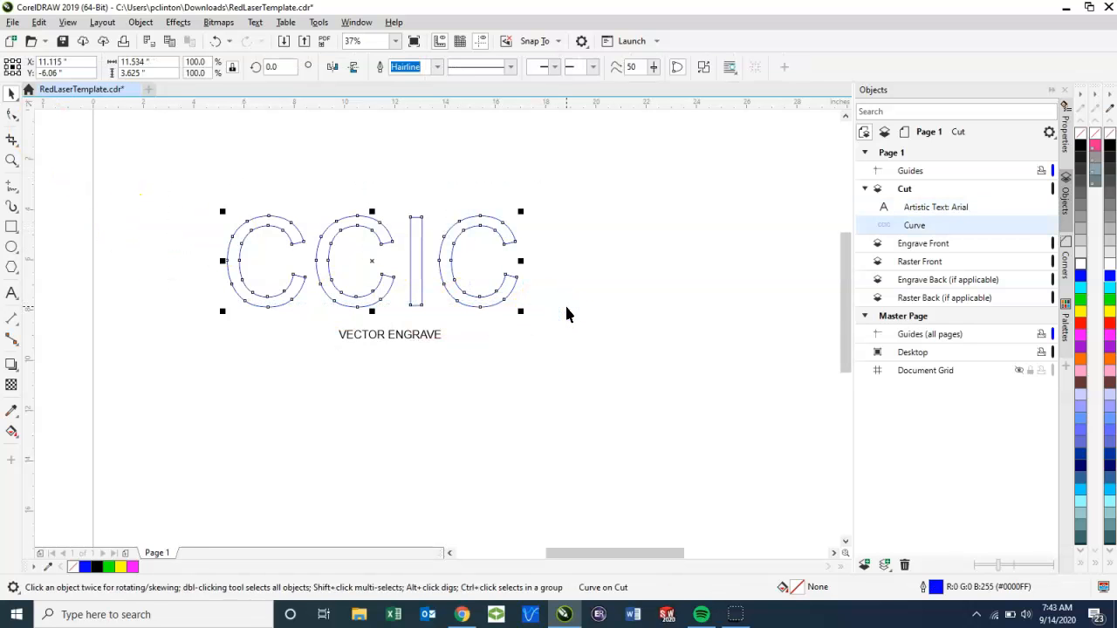
{"action": "key", "text": "ctrl+c"}
{"action": "key", "text": "ctrl+v"}
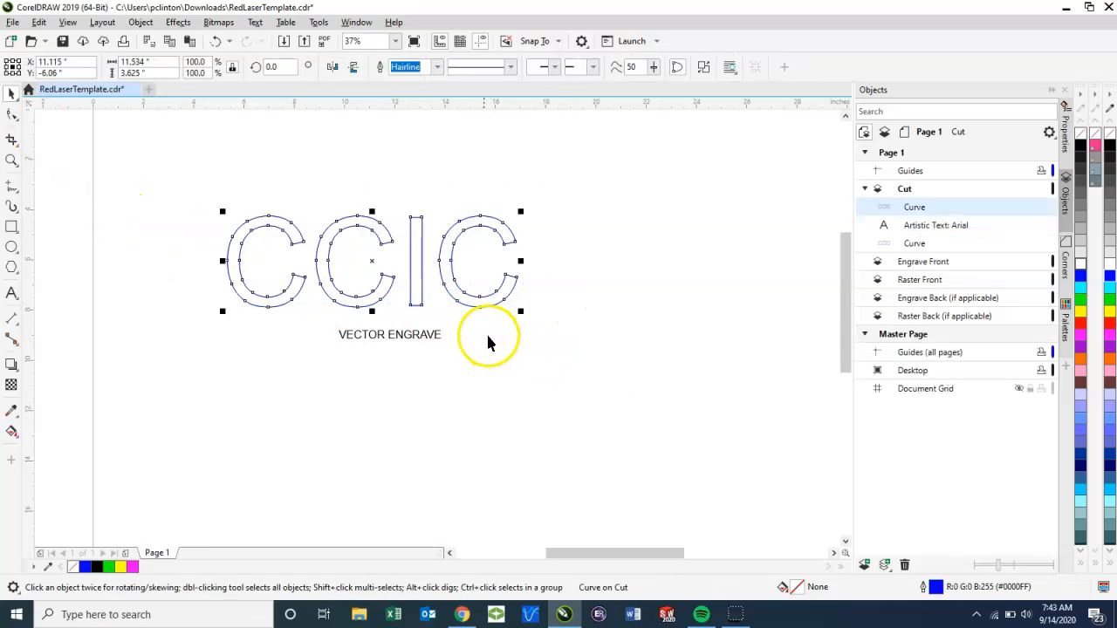
Step: Place the duplicate CCIC curve beside the blue original with a wider gap, filled solid black and without an outline
{"action": "left_click_drag", "start_coordinate": [369, 259], "coordinate": [697, 263]}
{"action": "left_click", "coordinate": [1082, 149]}
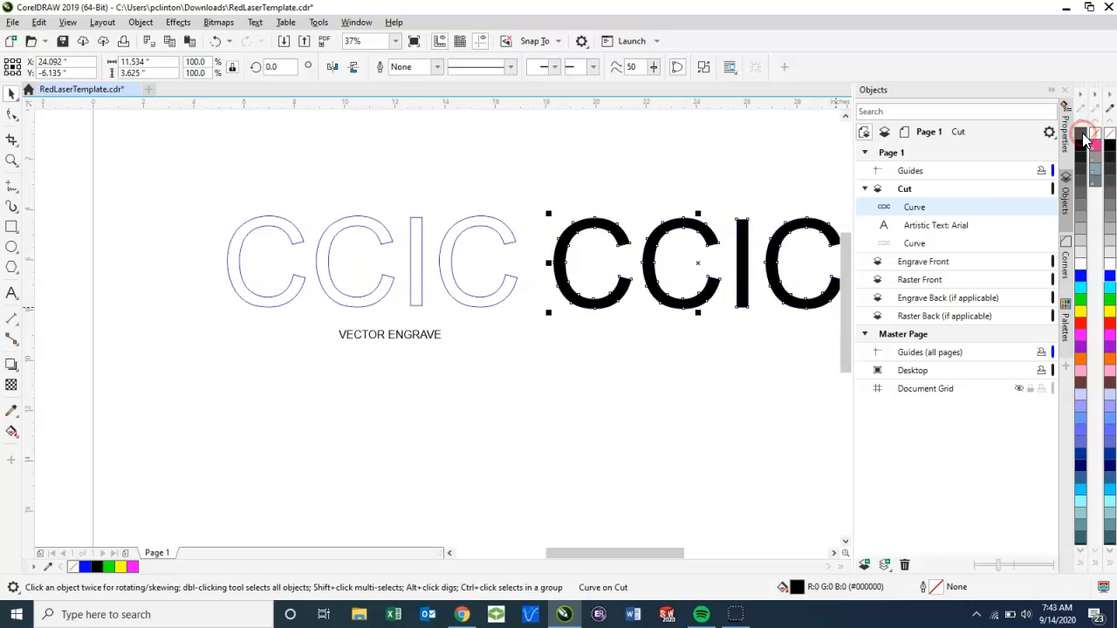
{"action": "left_click", "coordinate": [658, 392]}
{"action": "key", "text": "h"}
{"action": "left_click_drag", "start_coordinate": [693, 375], "coordinate": [502, 381]}
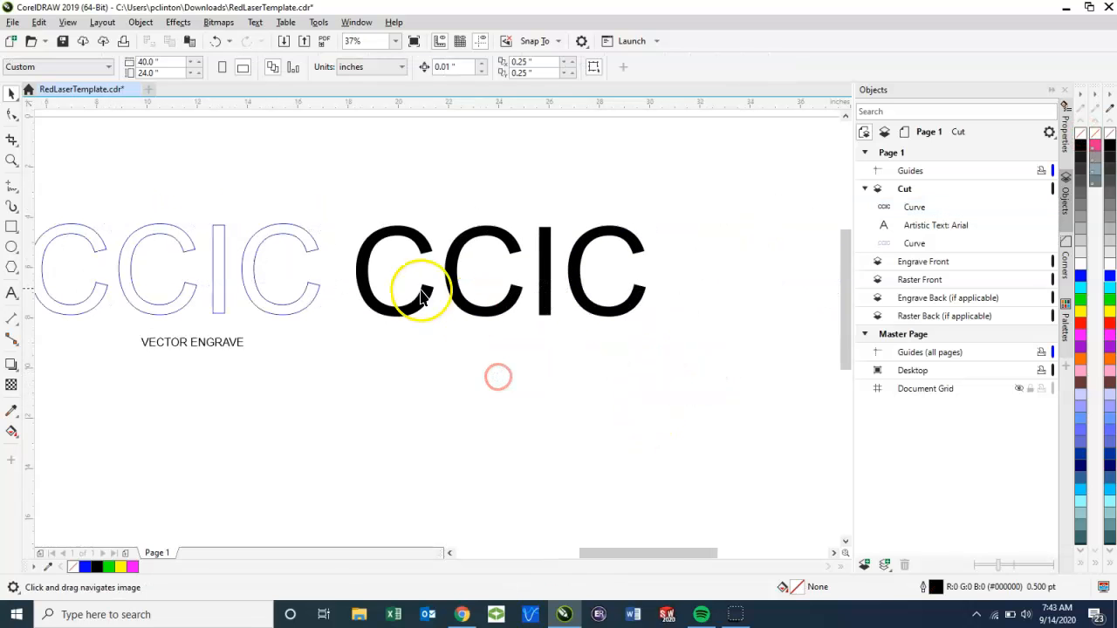
{"action": "key", "text": "space"}
{"action": "left_click", "coordinate": [424, 294]}
{"action": "left_click_drag", "start_coordinate": [503, 270], "coordinate": [541, 272]}
{"action": "left_click", "coordinate": [533, 349]}
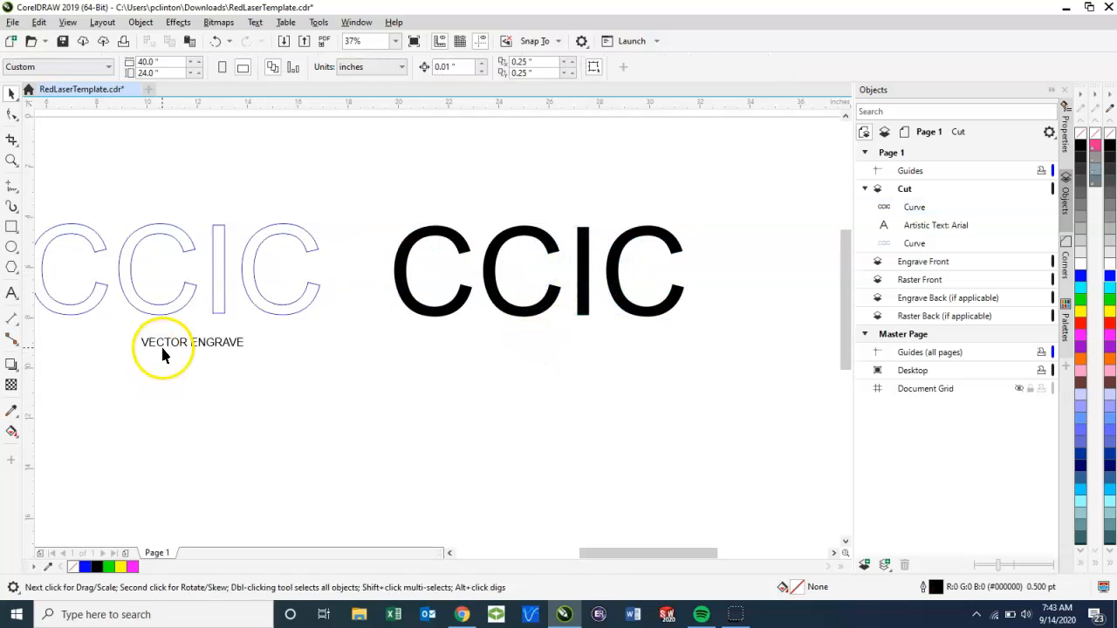
Step: Duplicate the VECTOR ENGRAVE label beneath the black CCIC and change its text to RASTER ENGRAVE
{"action": "left_click", "coordinate": [161, 344]}
{"action": "key", "text": "ctrl+c"}
{"action": "key", "text": "ctrl+v"}
{"action": "left_click_drag", "start_coordinate": [197, 345], "coordinate": [526, 336]}
{"action": "double_click", "coordinate": [524, 340]}
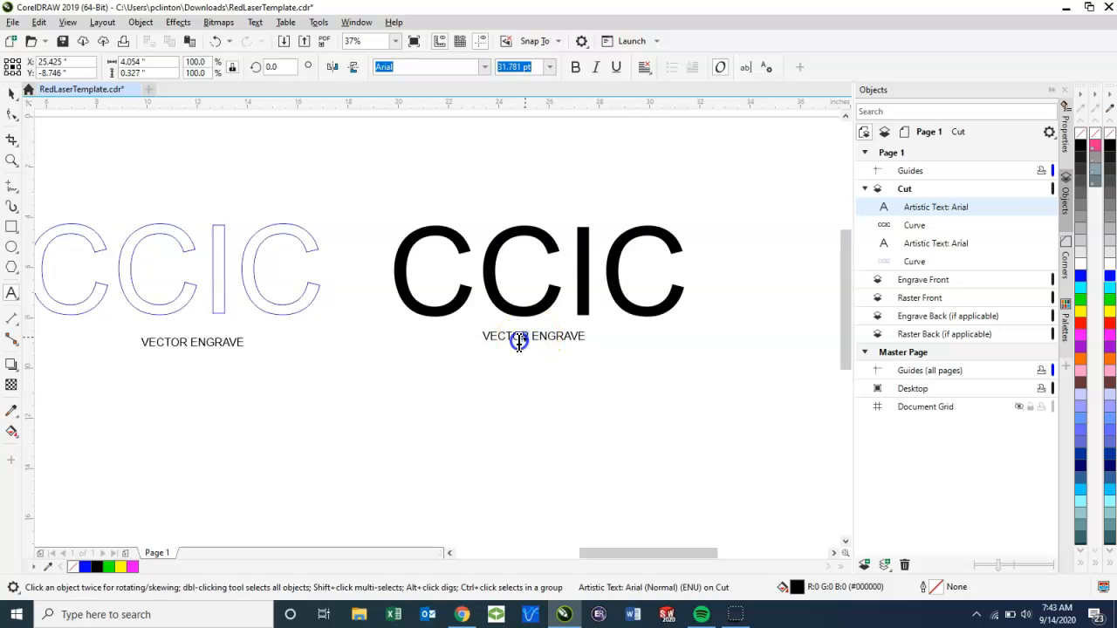
{"action": "type", "text": "Ra"}
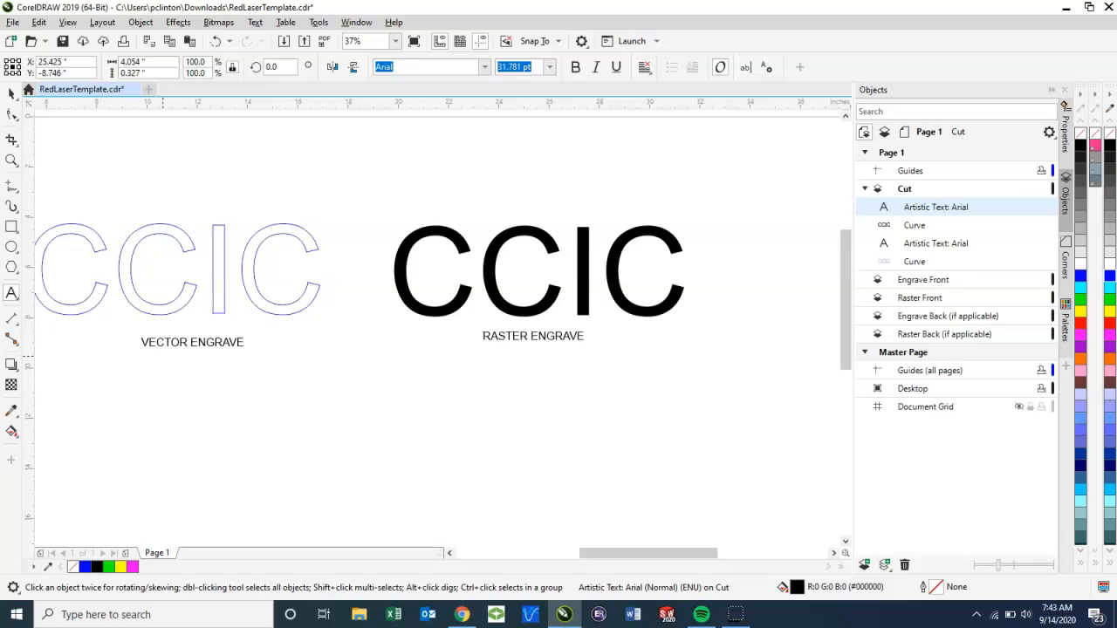
{"action": "left_click", "coordinate": [11, 94]}
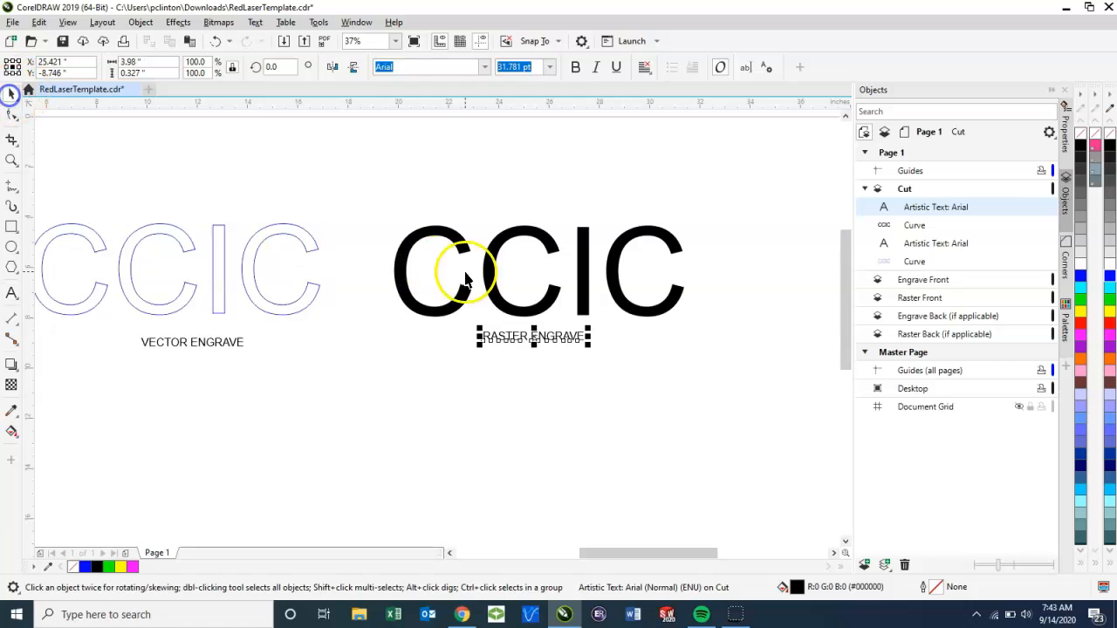
{"action": "left_click", "coordinate": [390, 237]}
Step: Duplicate the blue outlined CCIC curve, place the copy below and between the two samples, and outline it in pure red
{"action": "left_click_drag", "start_coordinate": [390, 238], "coordinate": [474, 232]}
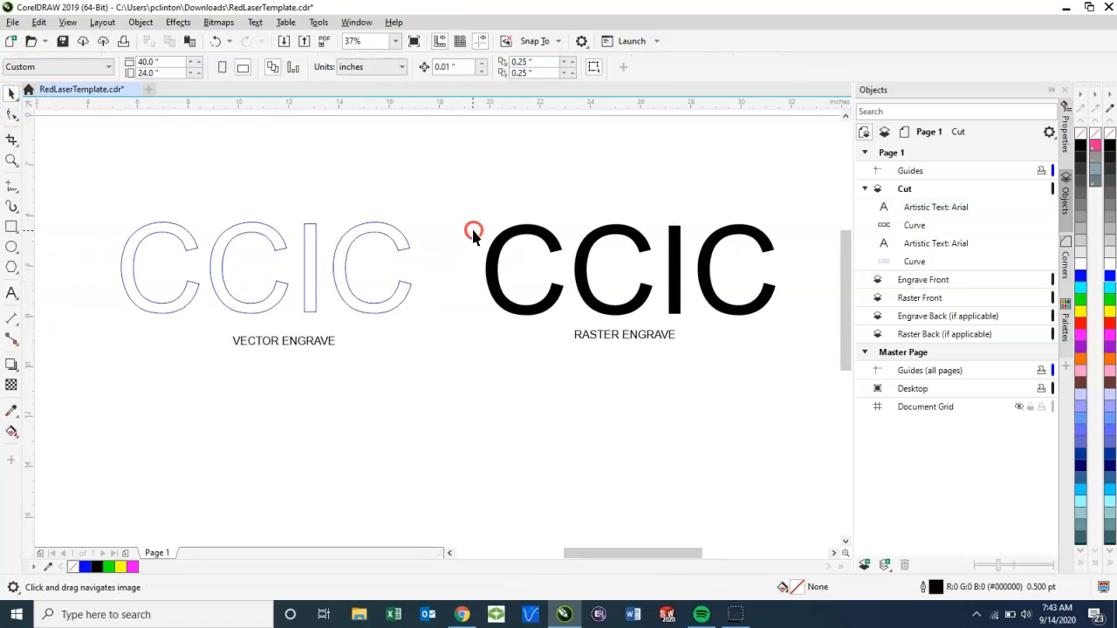
{"action": "scroll", "coordinate": [462, 247], "scroll_direction": "down", "scroll_amount": 2}
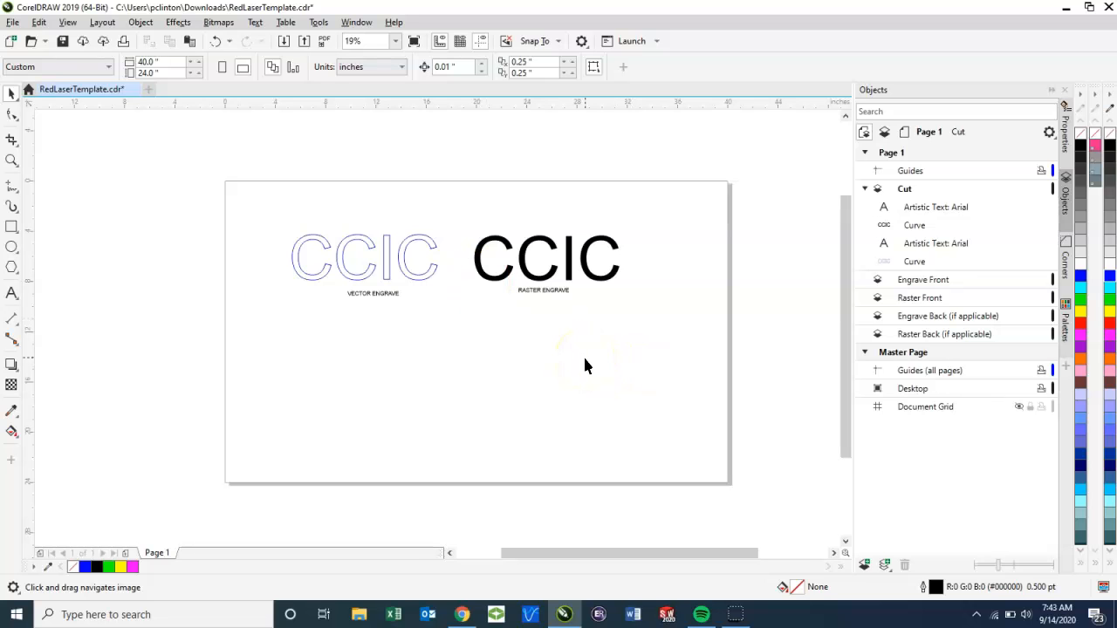
{"action": "left_click", "coordinate": [417, 277]}
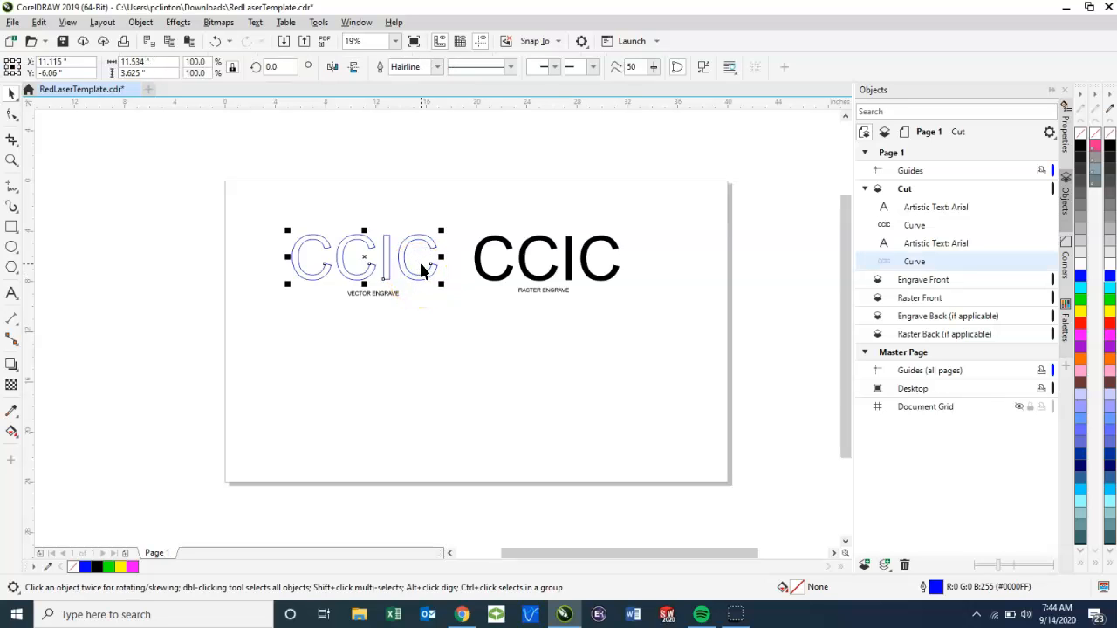
{"action": "key", "text": "ctrl+c"}
{"action": "key", "text": "ctrl+v"}
{"action": "left_click_drag", "start_coordinate": [363, 256], "coordinate": [459, 339]}
{"action": "scroll", "coordinate": [457, 314], "scroll_direction": "up", "scroll_amount": 2}
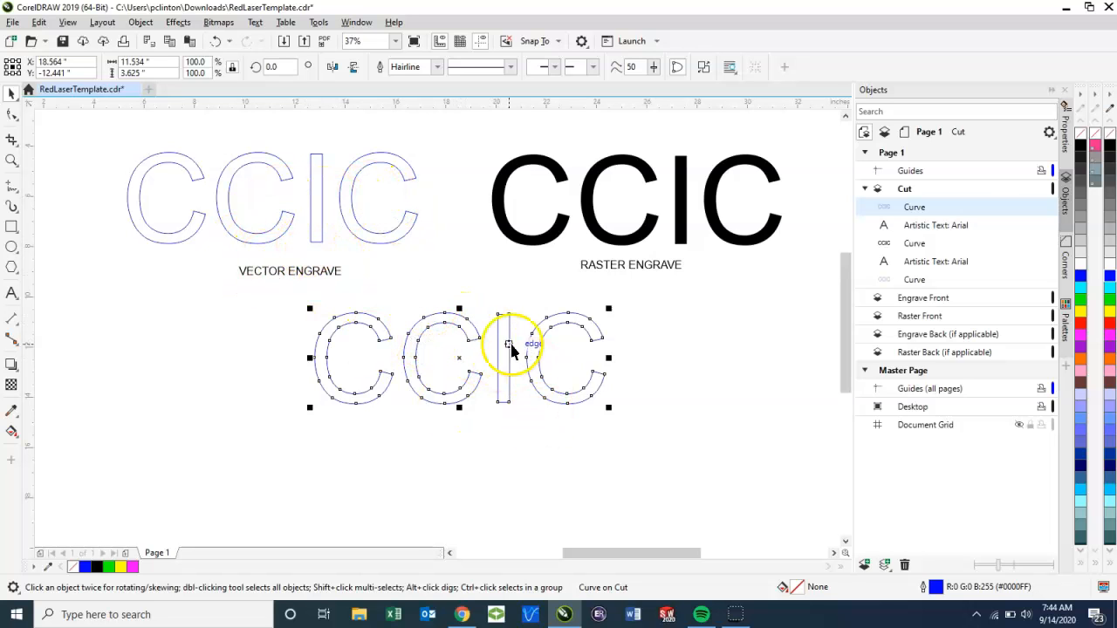
{"action": "right_click", "coordinate": [1110, 324]}
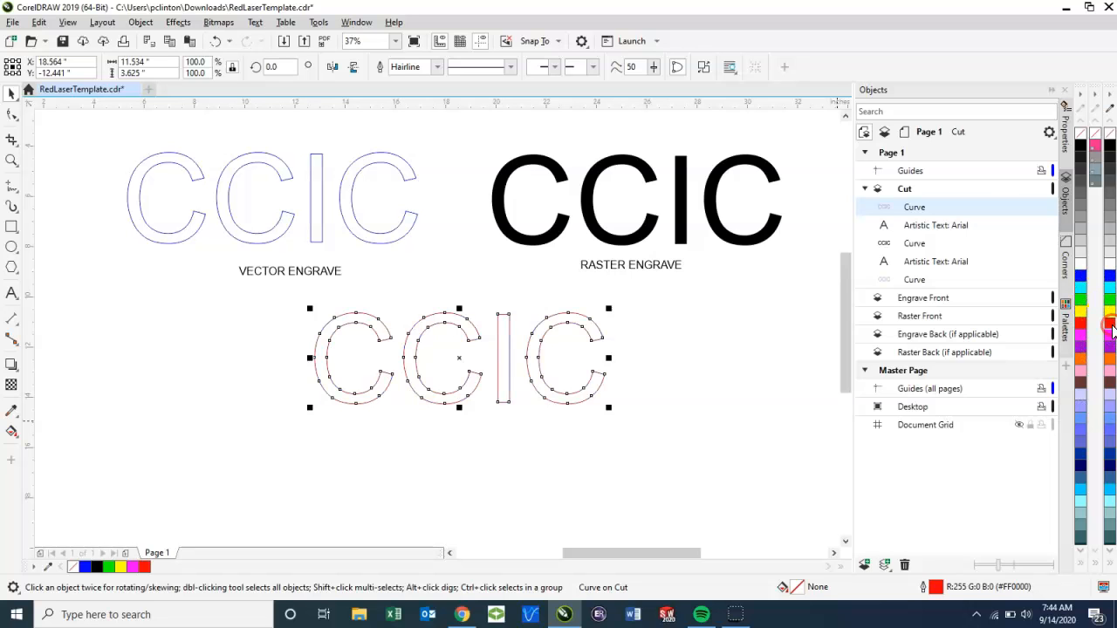
Step: Try a 0.5 pt outline width on the red CCIC curve, inspect it up close and return the width to Hairline
{"action": "left_click", "coordinate": [437, 68]}
{"action": "left_click", "coordinate": [430, 103]}
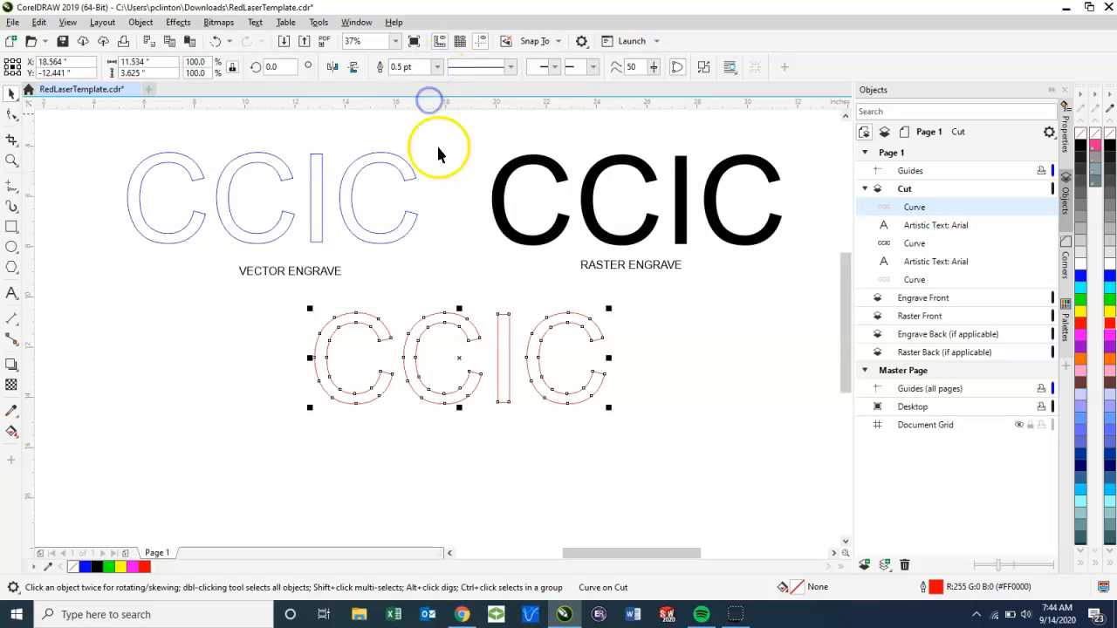
{"action": "scroll", "coordinate": [465, 333], "scroll_direction": "up", "scroll_amount": 1}
{"action": "scroll", "coordinate": [465, 333], "scroll_direction": "up", "scroll_amount": 1}
{"action": "scroll", "coordinate": [465, 333], "scroll_direction": "down", "scroll_amount": 1}
{"action": "scroll", "coordinate": [465, 333], "scroll_direction": "down", "scroll_amount": 1}
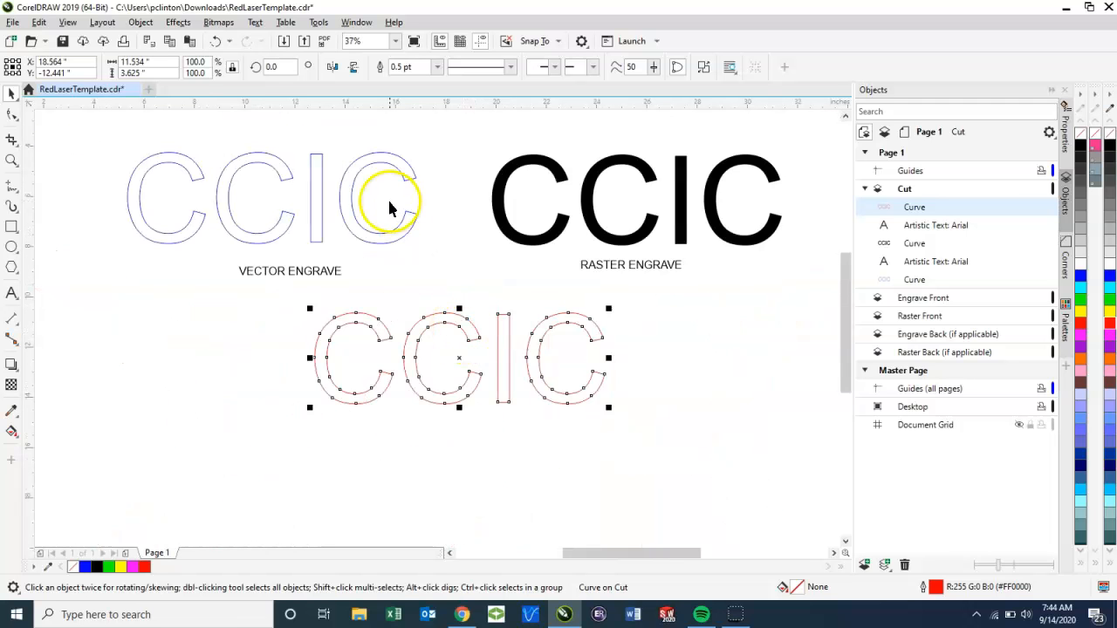
{"action": "left_click", "coordinate": [436, 67]}
{"action": "left_click", "coordinate": [427, 91]}
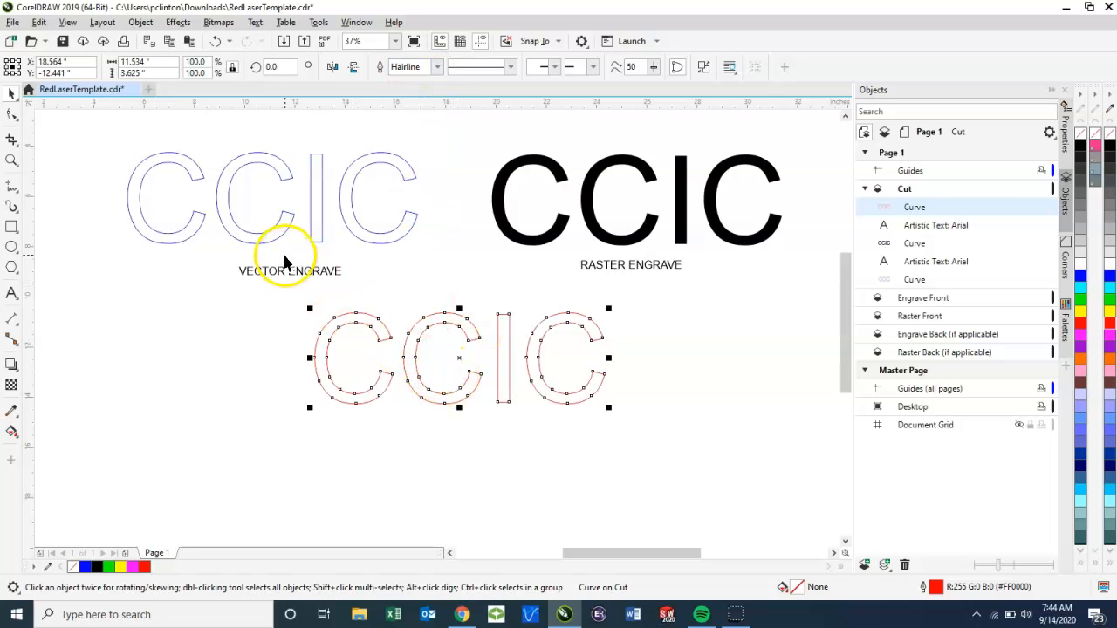
Step: Duplicate the VECTOR ENGRAVE label beneath the red CCIC and change its text to VECTOR CUT
{"action": "left_click", "coordinate": [319, 273]}
{"action": "left_click", "coordinate": [318, 273]}
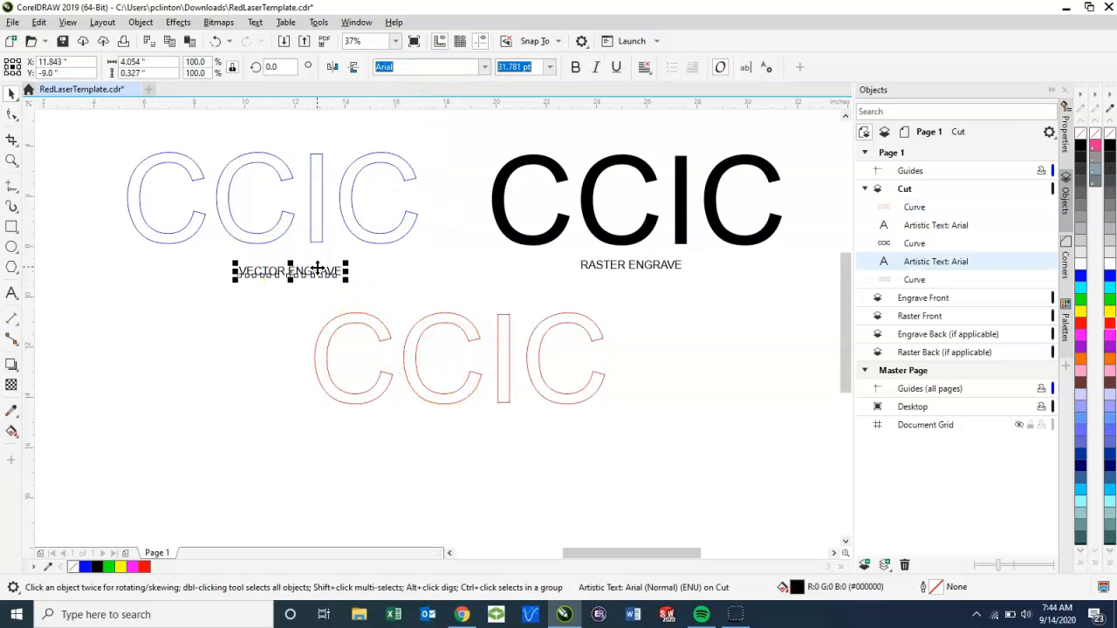
{"action": "key", "text": "ctrl+c"}
{"action": "key", "text": "ctrl+v"}
{"action": "left_click_drag", "start_coordinate": [294, 274], "coordinate": [471, 434]}
{"action": "double_click", "coordinate": [489, 436]}
{"action": "left_click", "coordinate": [477, 432]}
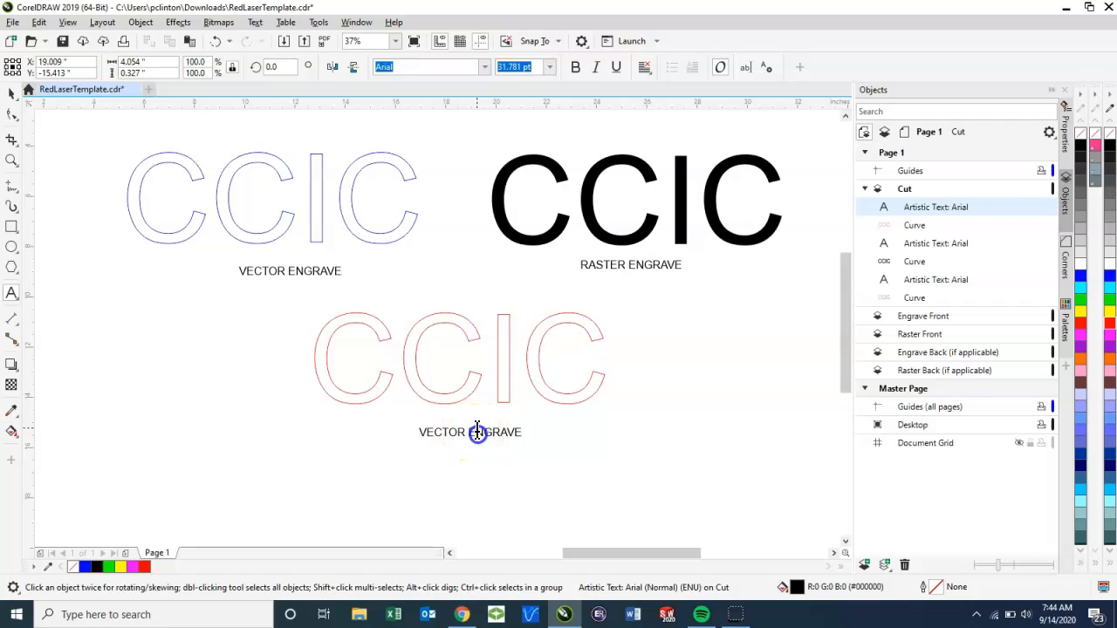
{"action": "left_click", "coordinate": [514, 433]}
{"action": "left_click", "coordinate": [12, 94]}
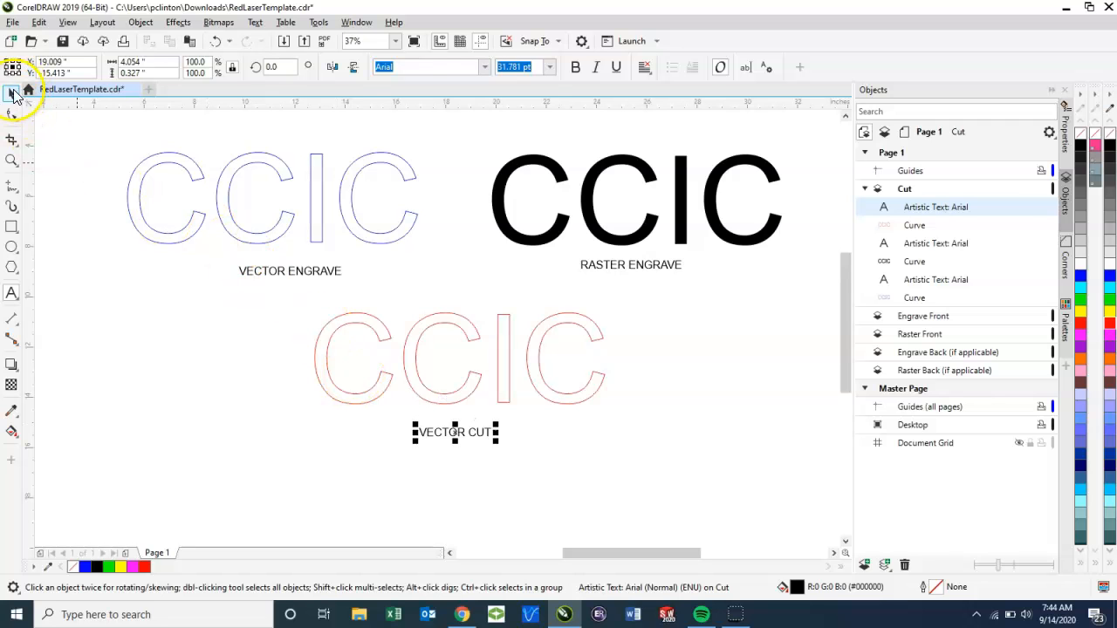
{"action": "left_click", "coordinate": [172, 339]}
Step: Import CCIC_Logo_Black_i.eps from the Downloads folder and place it in the empty area beside the red CCIC
{"action": "scroll", "coordinate": [619, 369], "scroll_direction": "down", "scroll_amount": 2}
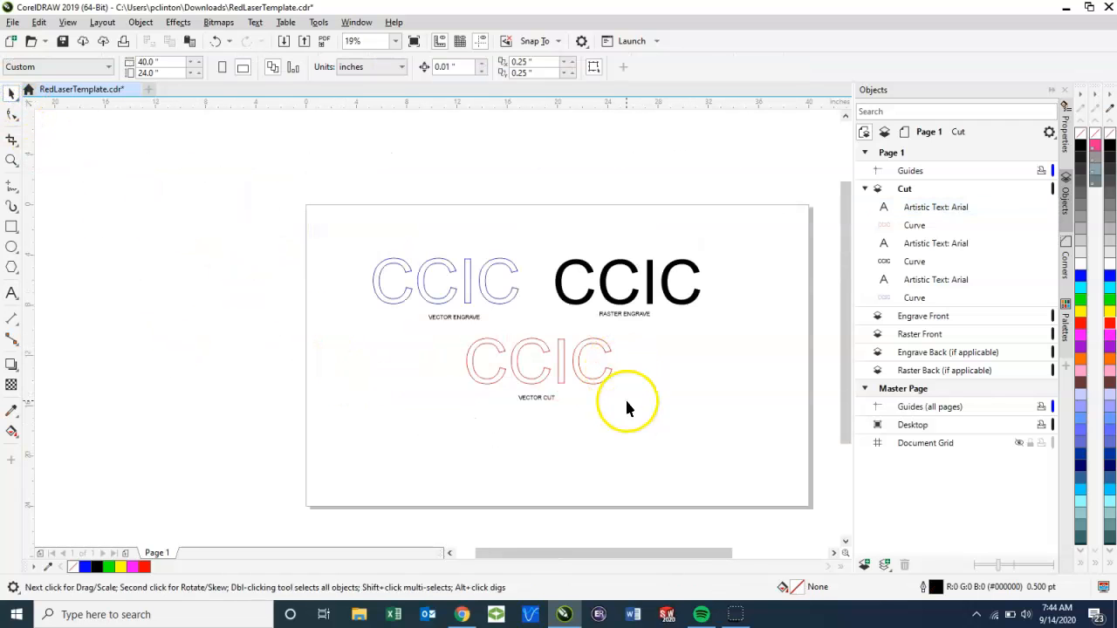
{"action": "left_click_drag", "start_coordinate": [628, 407], "coordinate": [542, 399]}
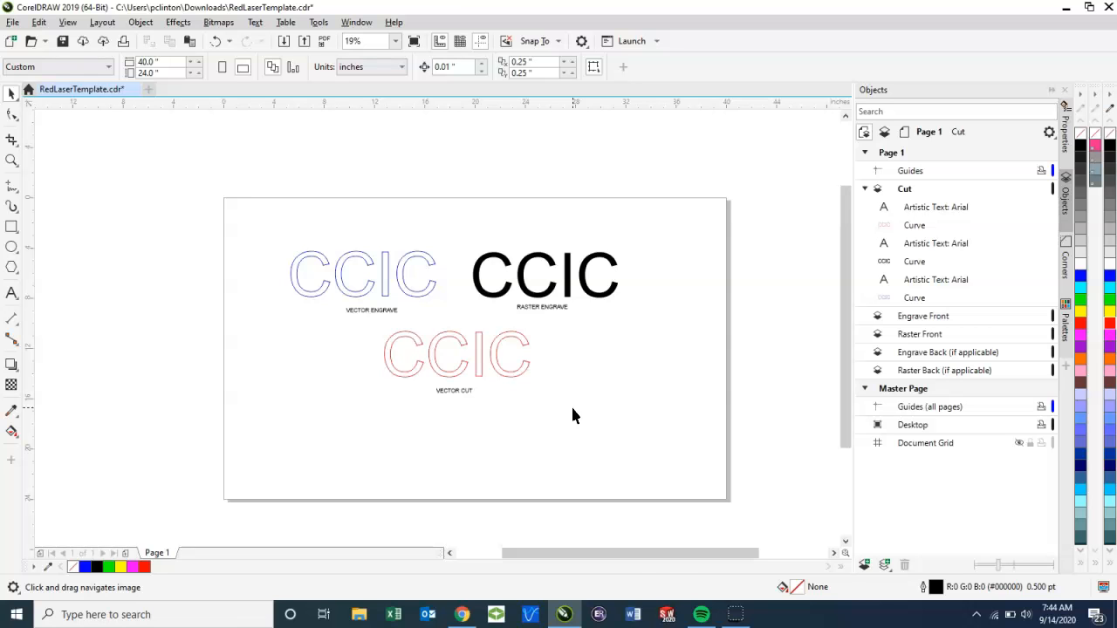
{"action": "key", "text": "ctrl+i"}
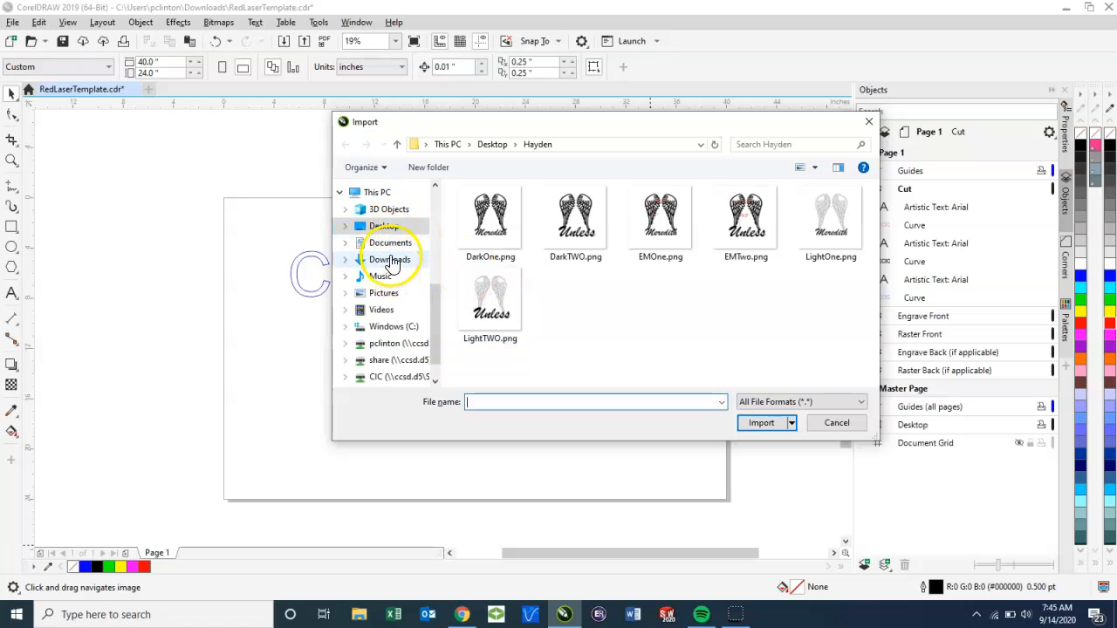
{"action": "left_click", "coordinate": [389, 260]}
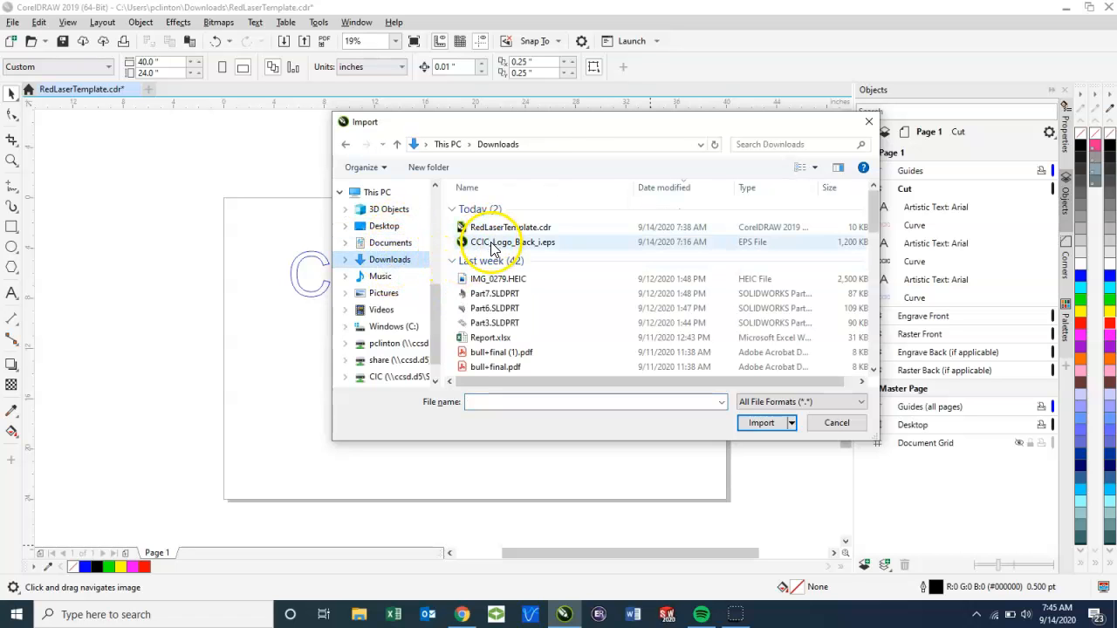
{"action": "double_click", "coordinate": [491, 245]}
{"action": "left_click", "coordinate": [526, 355]}
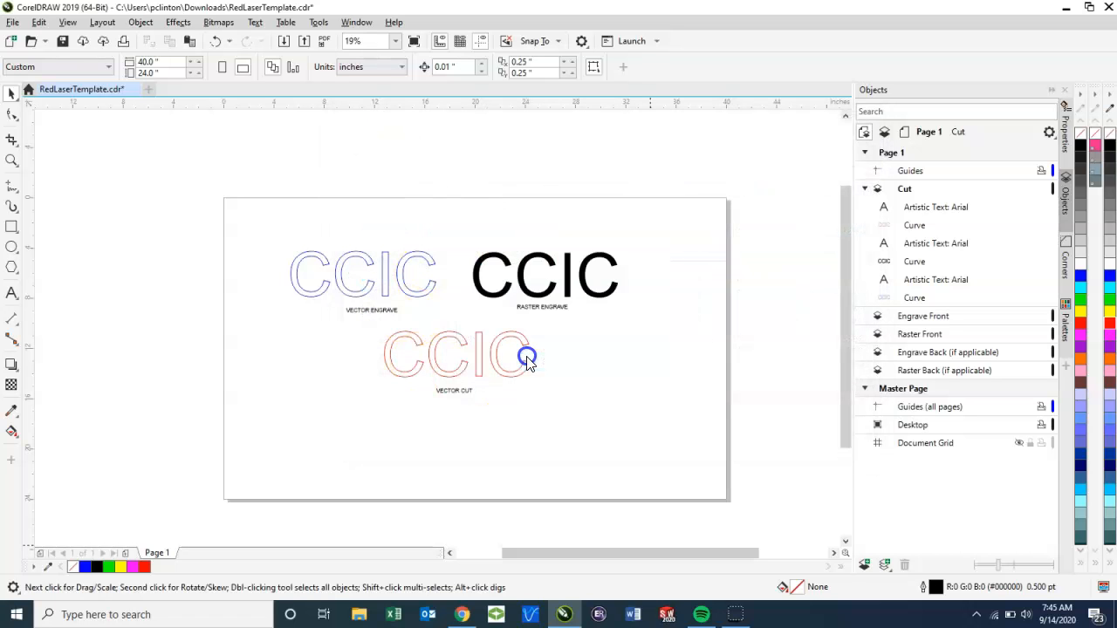
{"action": "left_click", "coordinate": [491, 339]}
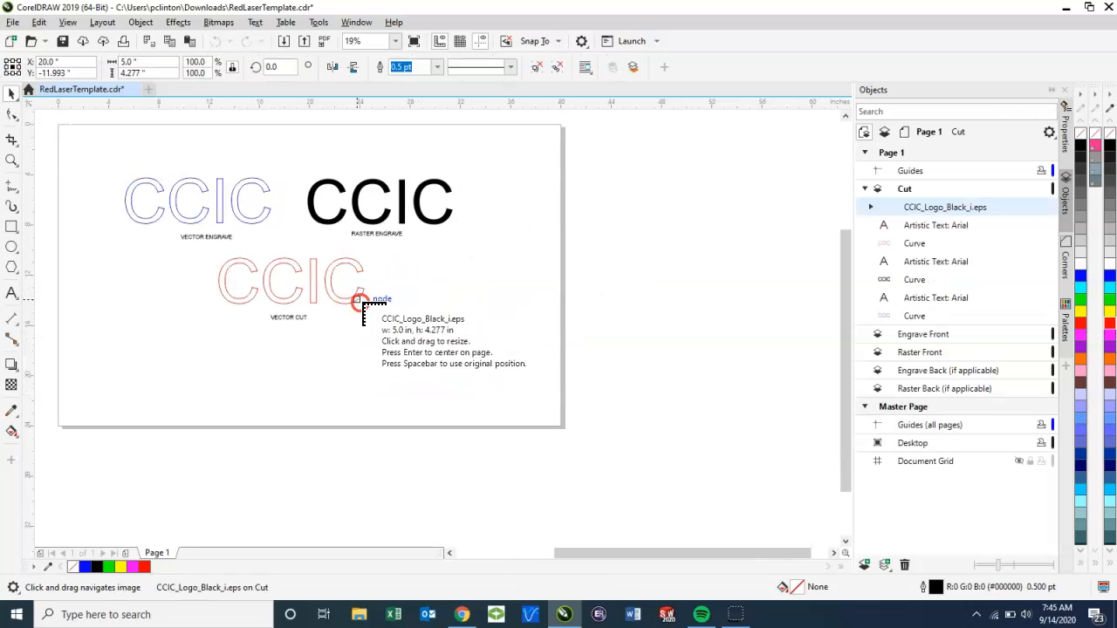
{"action": "left_click", "coordinate": [422, 289]}
Step: Enlarge the imported logo proportionally to about 210% (about 10.5 by 9 inches) and shift it clear of the red CCIC
{"action": "scroll", "coordinate": [448, 322], "scroll_direction": "up", "scroll_amount": 3}
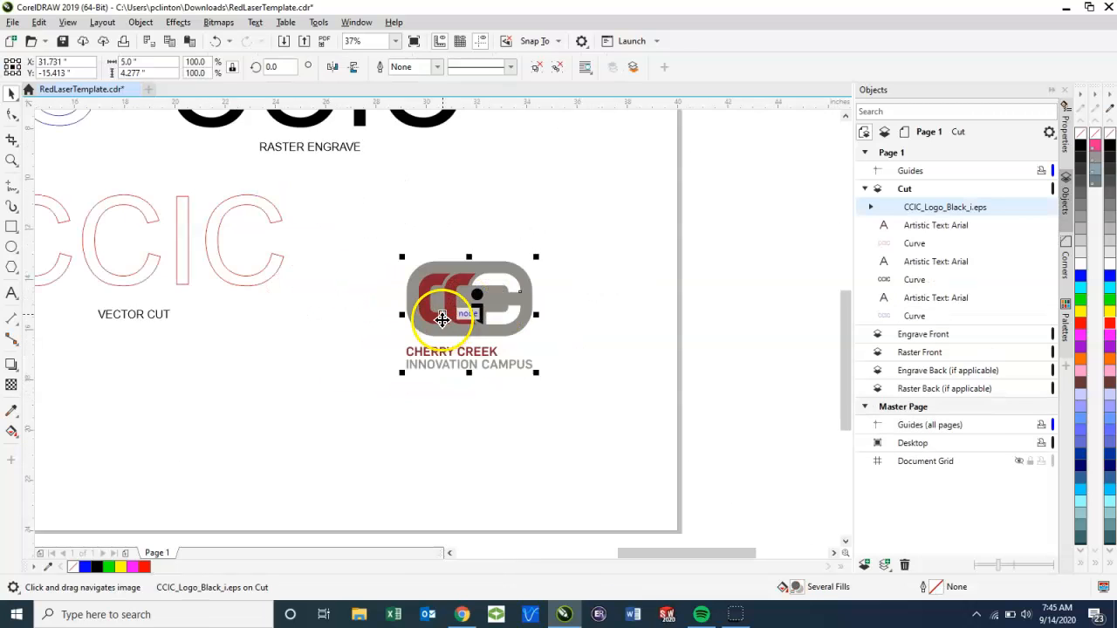
{"action": "scroll", "coordinate": [444, 349], "scroll_direction": "down", "scroll_amount": 1}
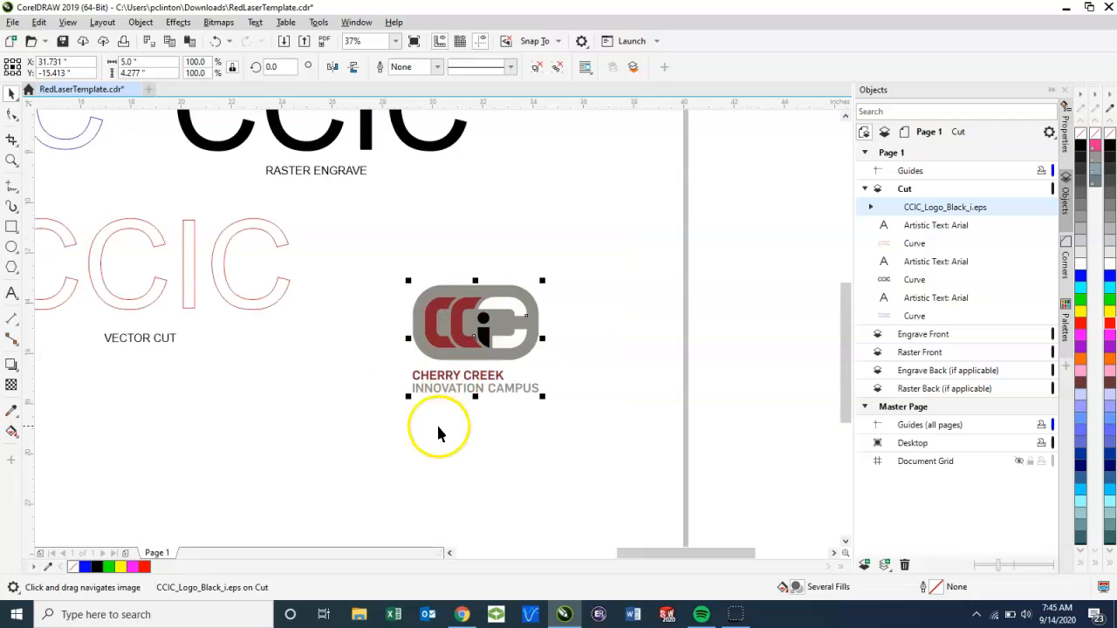
{"action": "left_click_drag", "start_coordinate": [407, 396], "coordinate": [269, 514]}
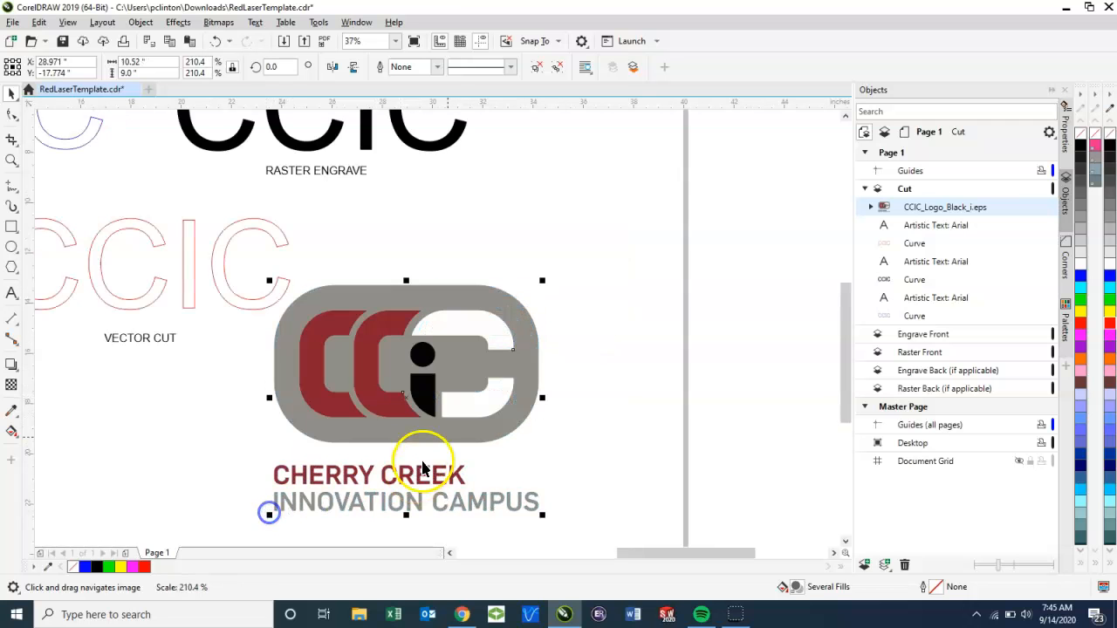
{"action": "left_click_drag", "start_coordinate": [422, 407], "coordinate": [479, 400]}
{"action": "left_click", "coordinate": [777, 419]}
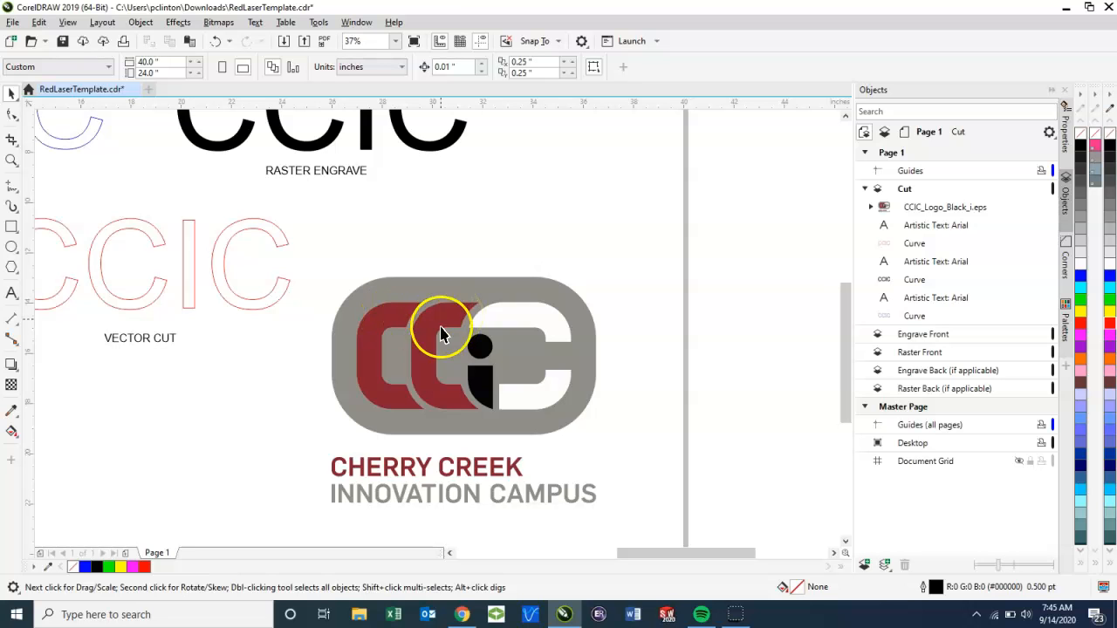
Step: Examine the imported logo's fills and edges up close and compare it with the CCIC samples on the page
{"action": "left_click_drag", "start_coordinate": [316, 396], "coordinate": [467, 391]}
{"action": "scroll", "coordinate": [454, 353], "scroll_direction": "down", "scroll_amount": 2}
{"action": "scroll", "coordinate": [467, 392], "scroll_direction": "up", "scroll_amount": 2}
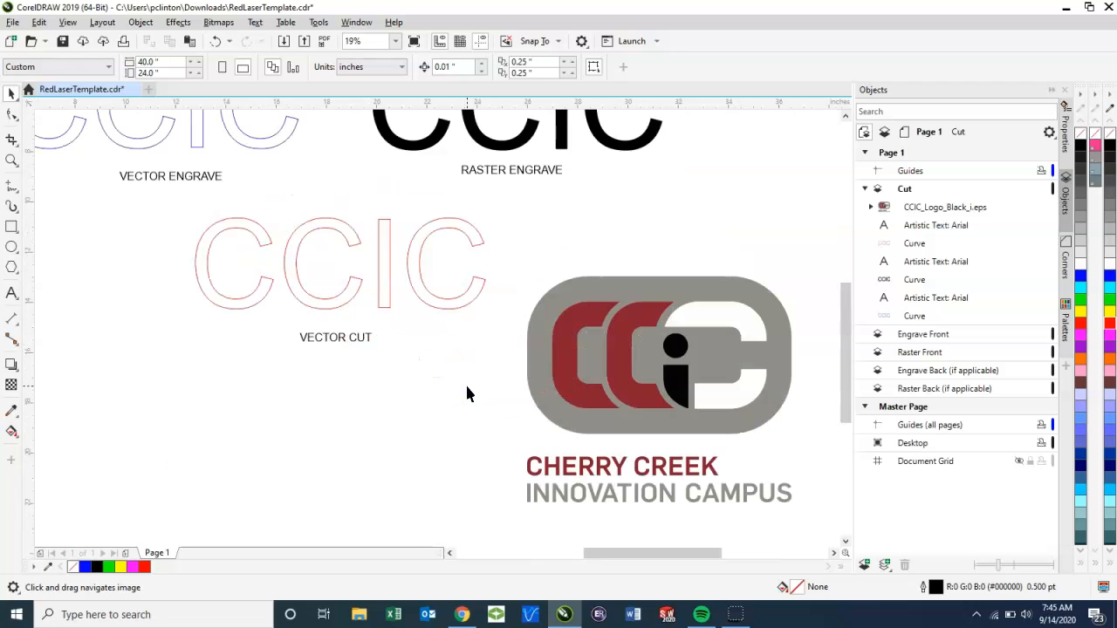
{"action": "scroll", "coordinate": [468, 390], "scroll_direction": "down", "scroll_amount": 2}
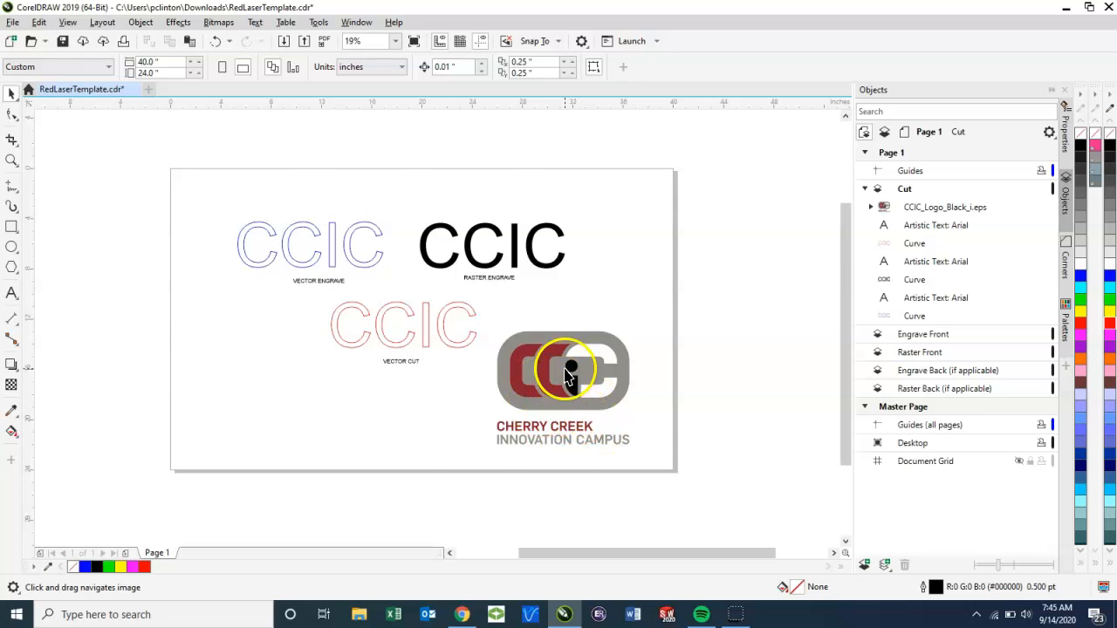
{"action": "scroll", "coordinate": [533, 366], "scroll_direction": "up", "scroll_amount": 2}
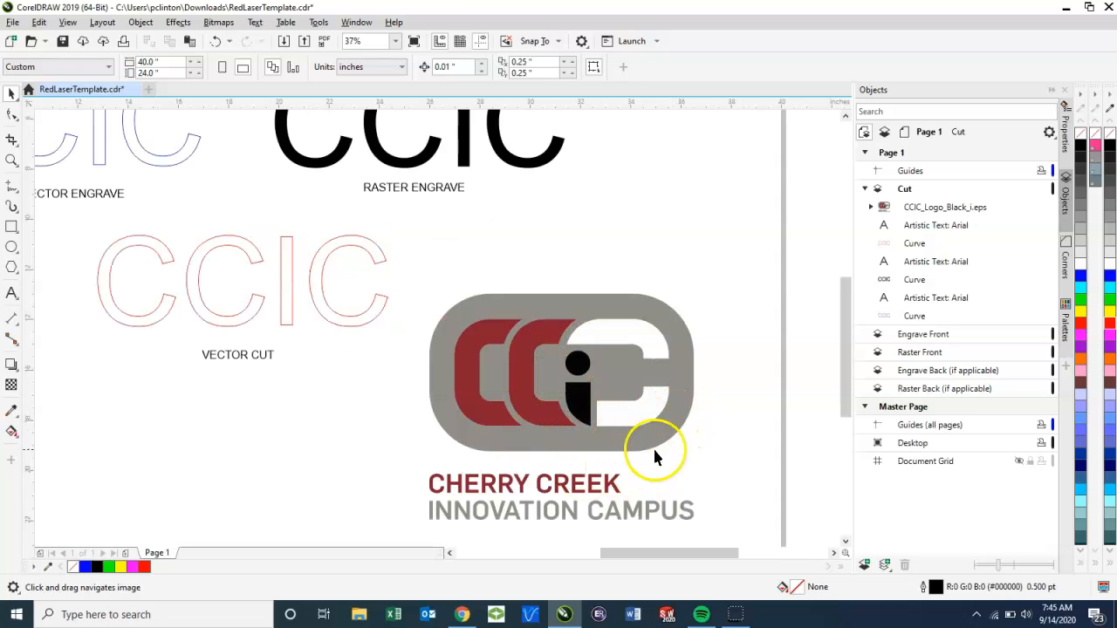
{"action": "scroll", "coordinate": [657, 410], "scroll_direction": "up", "scroll_amount": 8}
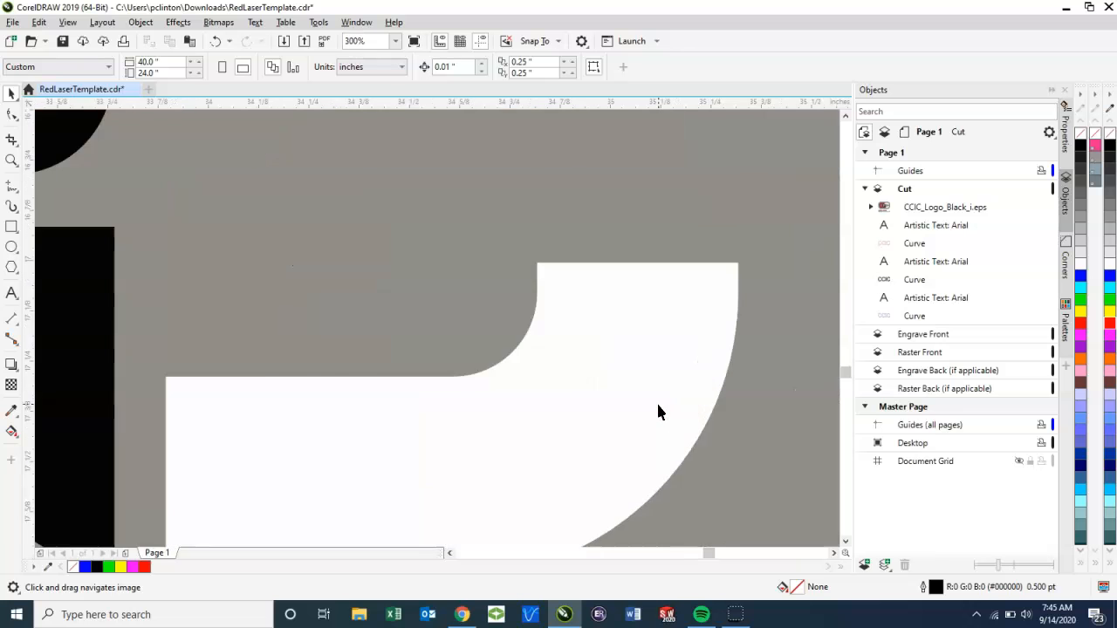
{"action": "scroll", "coordinate": [759, 405], "scroll_direction": "down", "scroll_amount": 10}
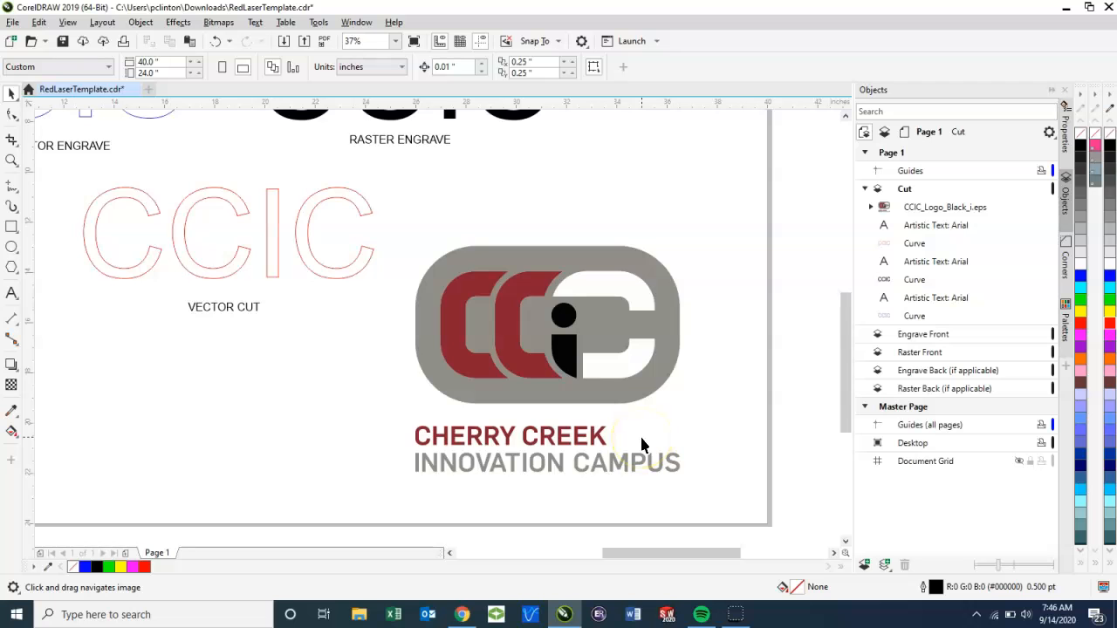
{"action": "left_click_drag", "start_coordinate": [518, 386], "coordinate": [629, 475]}
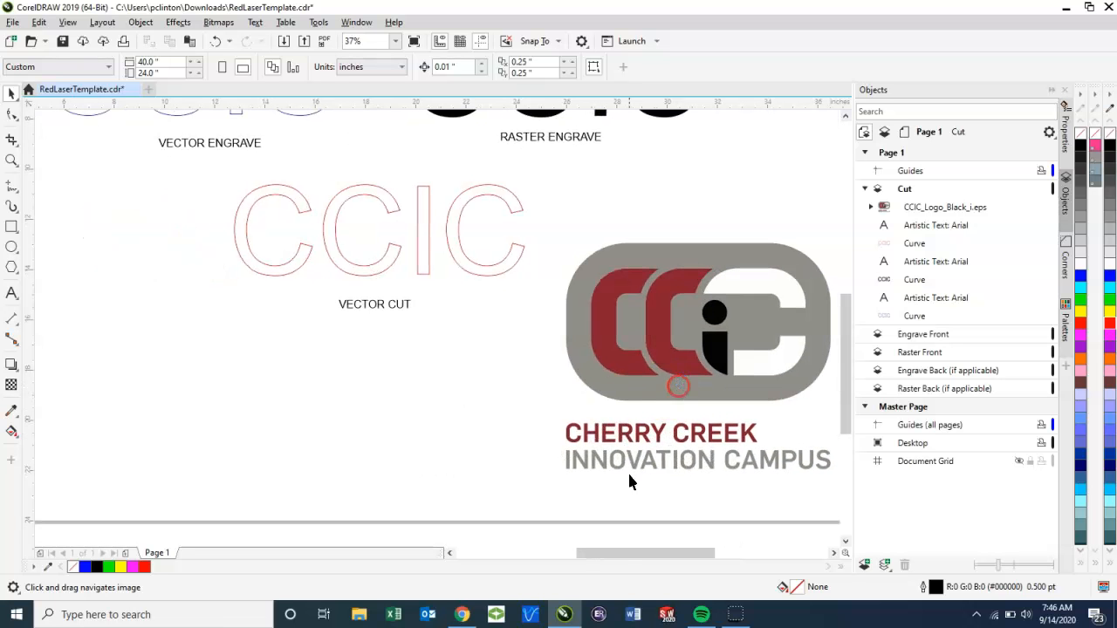
Step: Switch to Chrome and search Google Images for CCIC LOGO in a new tab
{"action": "left_click", "coordinate": [476, 614]}
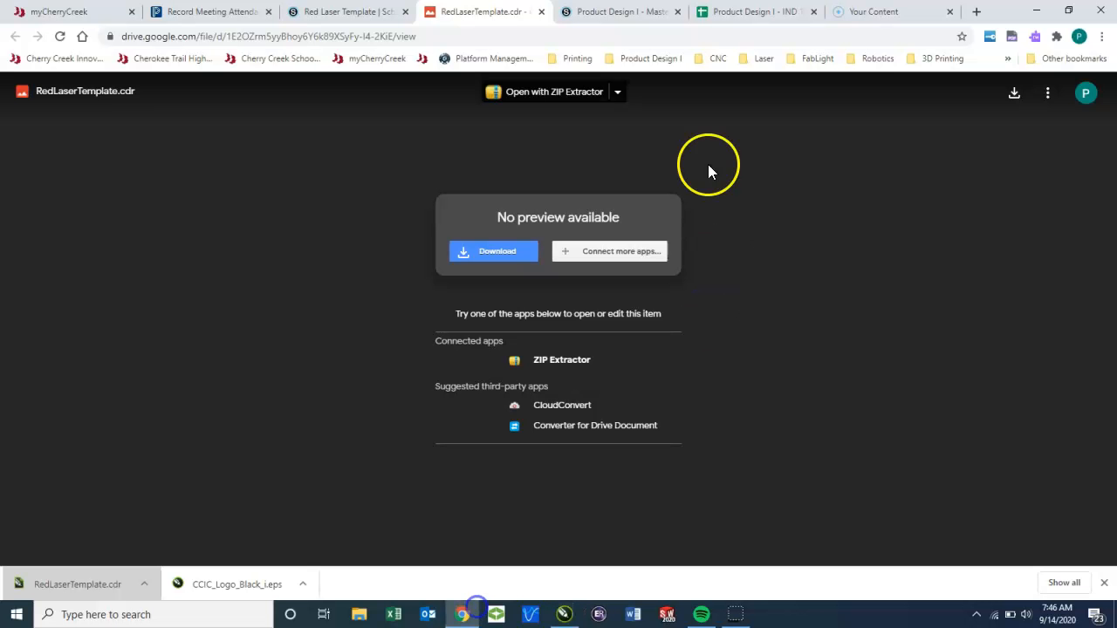
{"action": "left_click", "coordinate": [976, 10]}
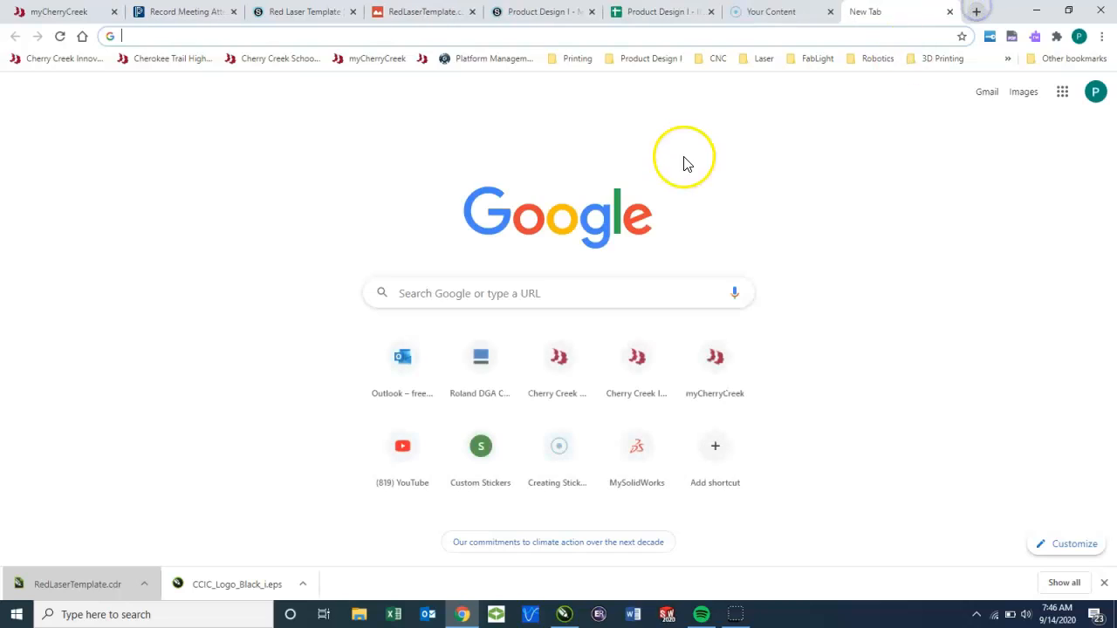
{"action": "left_click", "coordinate": [150, 40]}
{"action": "type", "text": "CCIC LOGO"}
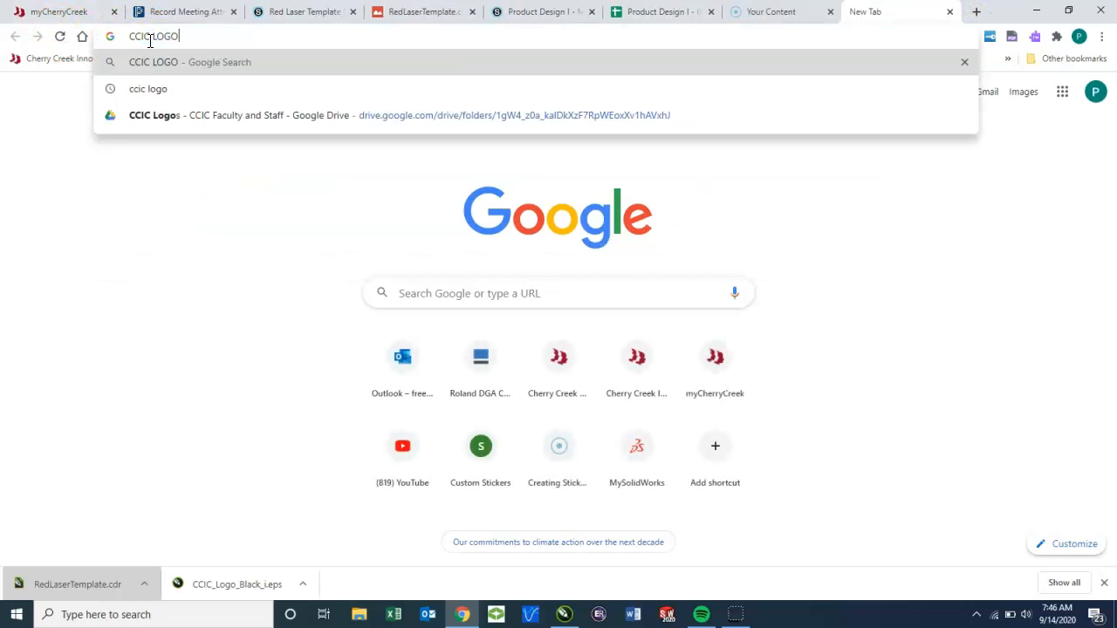
{"action": "key", "text": "Return"}
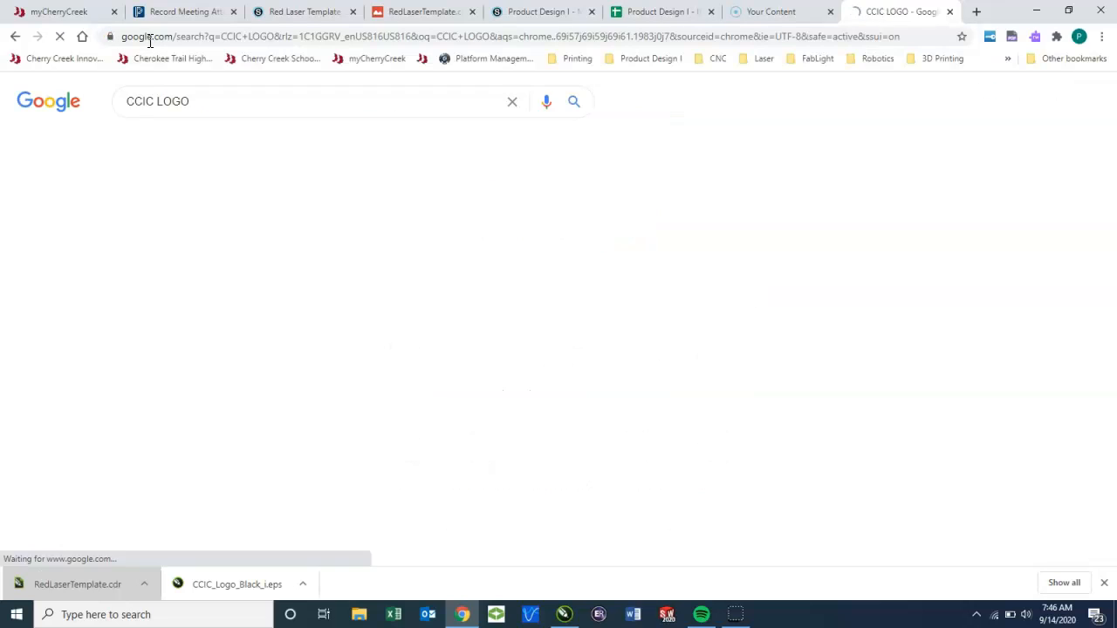
{"action": "left_click", "coordinate": [206, 142]}
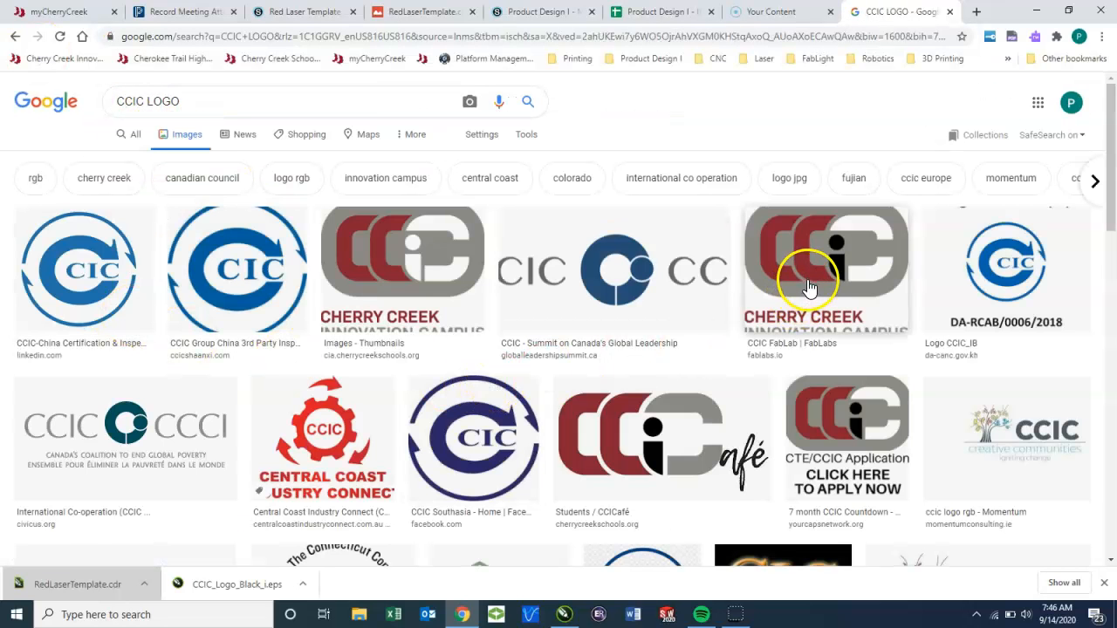
Step: Copy the CCIC FabLab logo image with the black i and paste it into the CorelDRAW page below the red CCIC
{"action": "right_click", "coordinate": [809, 288]}
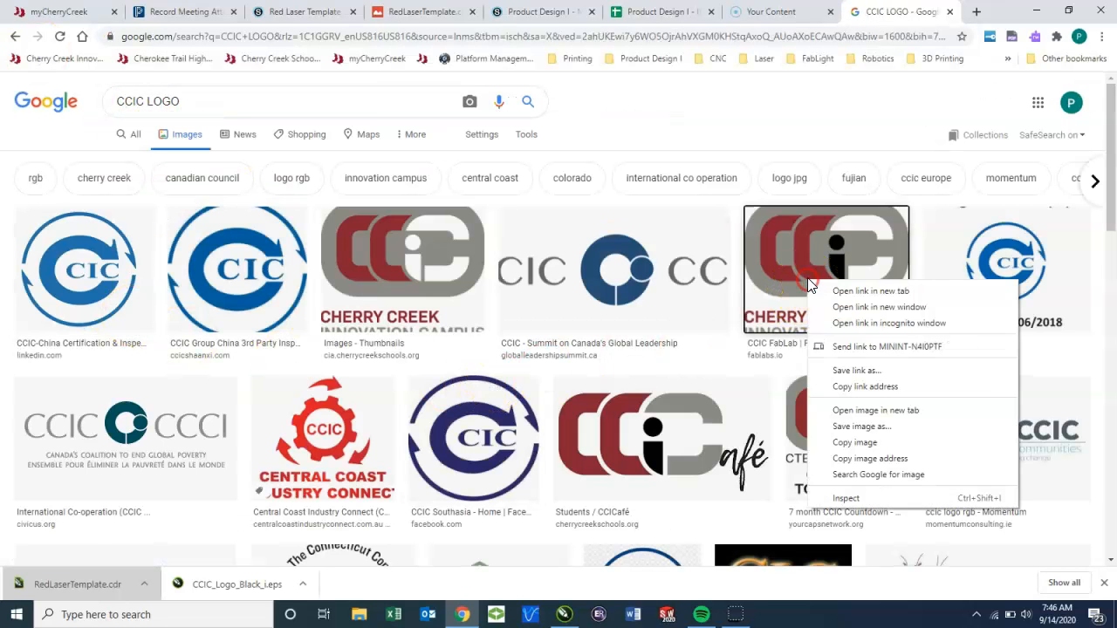
{"action": "left_click", "coordinate": [878, 450]}
{"action": "left_click", "coordinate": [561, 616]}
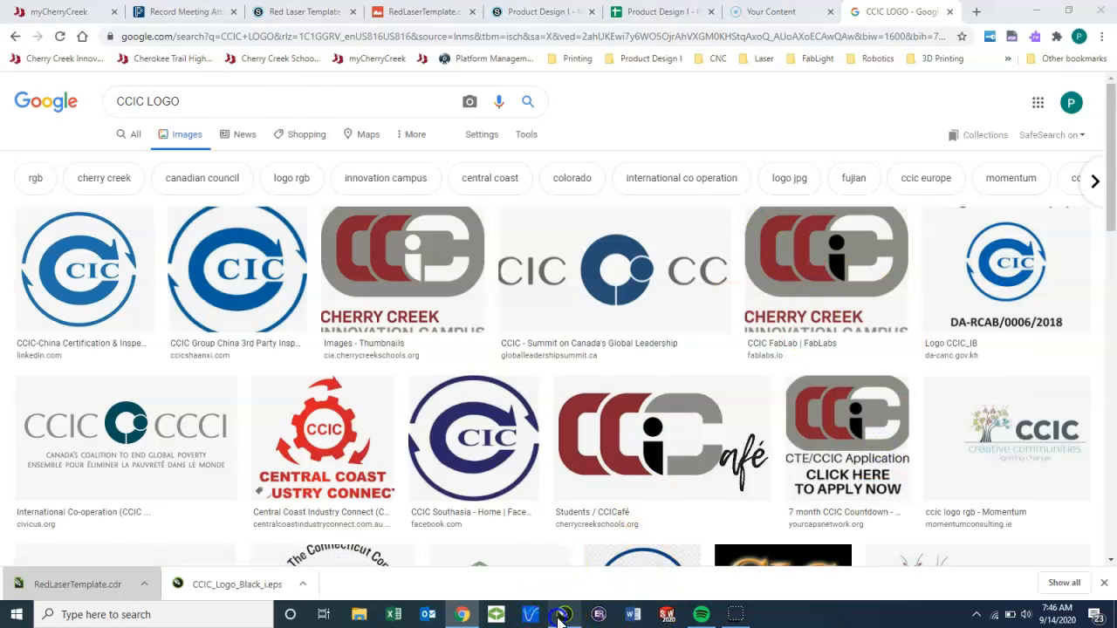
{"action": "left_click_drag", "start_coordinate": [162, 332], "coordinate": [745, 317]}
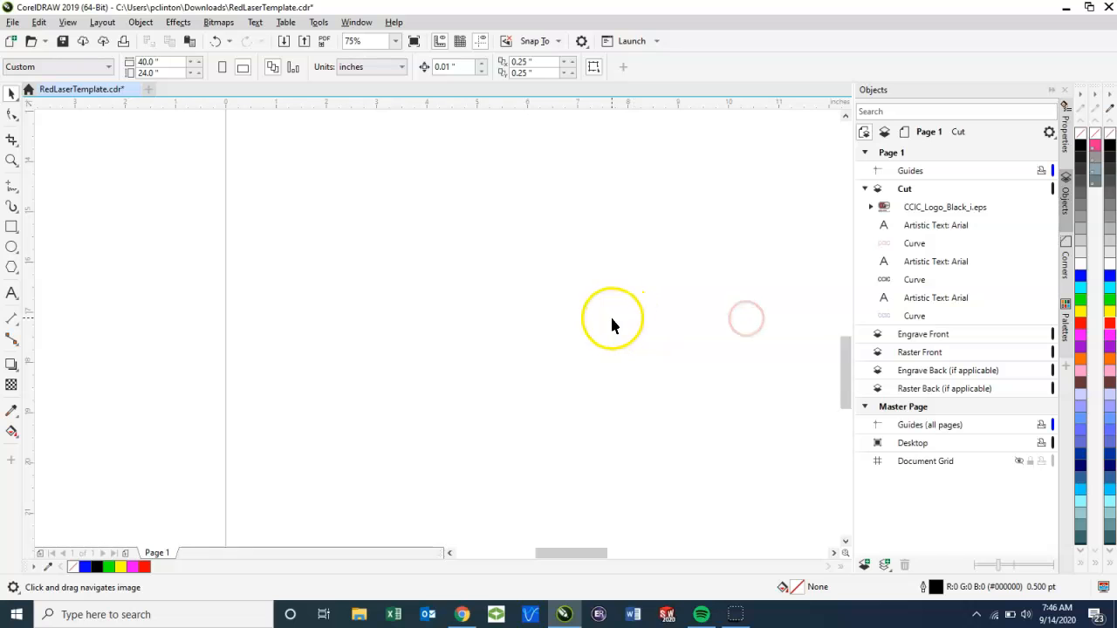
{"action": "scroll", "coordinate": [437, 205], "scroll_direction": "down", "scroll_amount": 4}
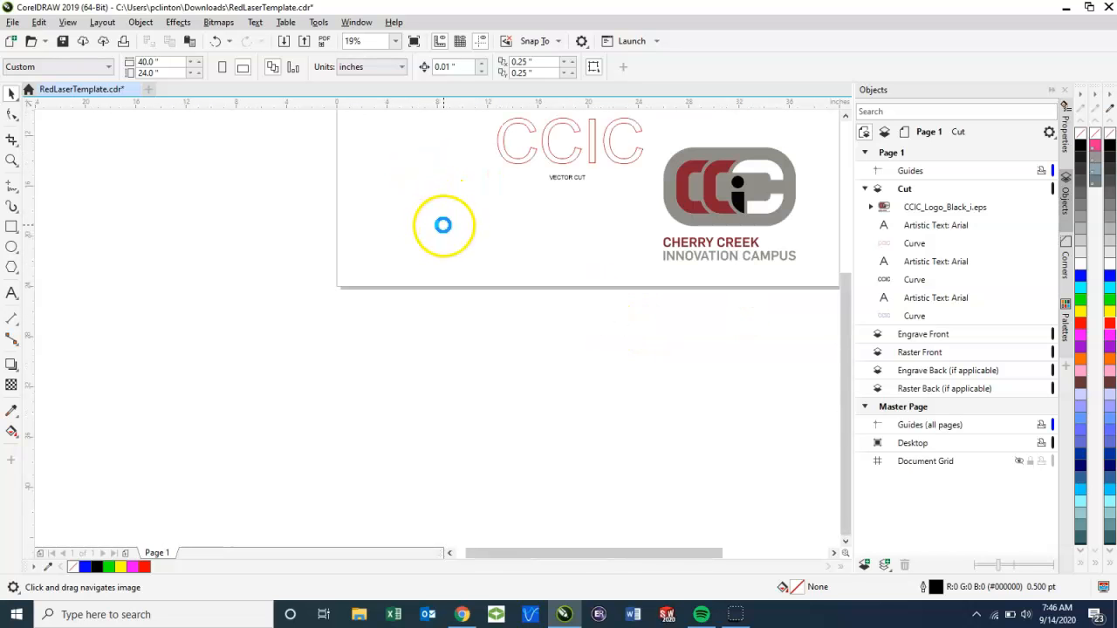
{"action": "key", "text": "ctrl+v"}
{"action": "left_click_drag", "start_coordinate": [582, 131], "coordinate": [579, 232]}
Step: Trace the pasted logo bitmap with a Line Art outline trace, setting background colour removal to Specify
{"action": "scroll", "coordinate": [579, 230], "scroll_direction": "up", "scroll_amount": 6}
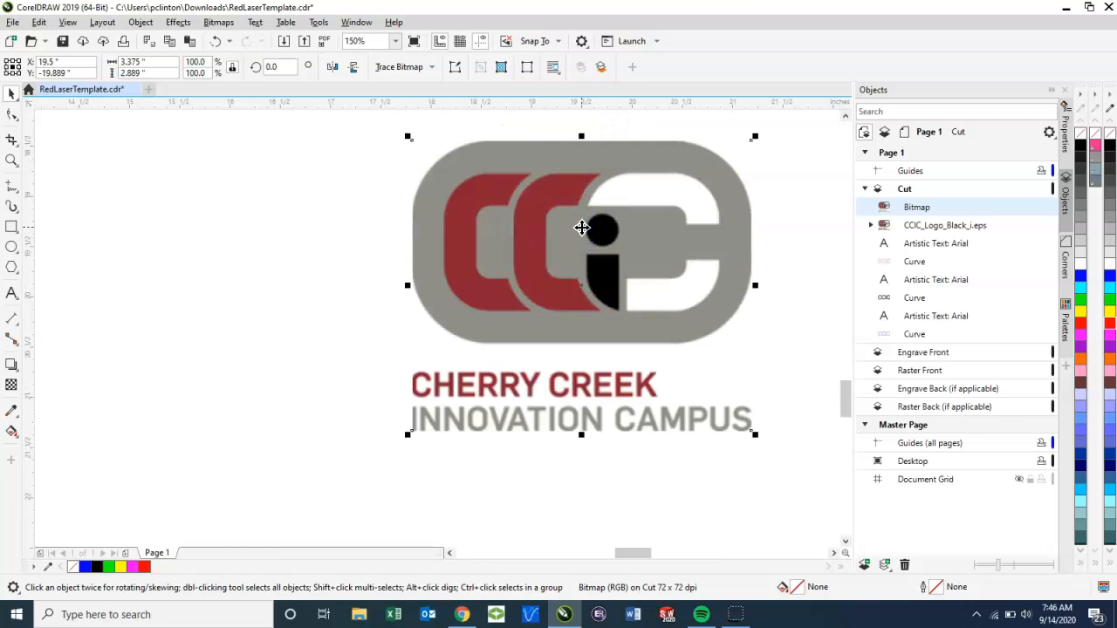
{"action": "scroll", "coordinate": [618, 271], "scroll_direction": "up", "scroll_amount": 3}
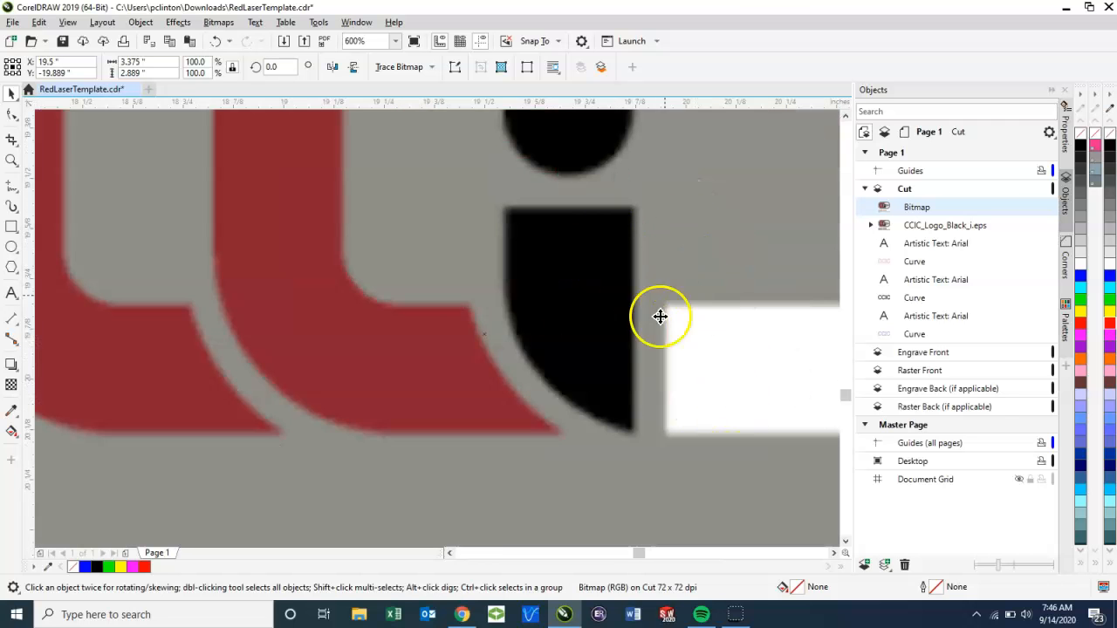
{"action": "scroll", "coordinate": [659, 315], "scroll_direction": "down", "scroll_amount": 3}
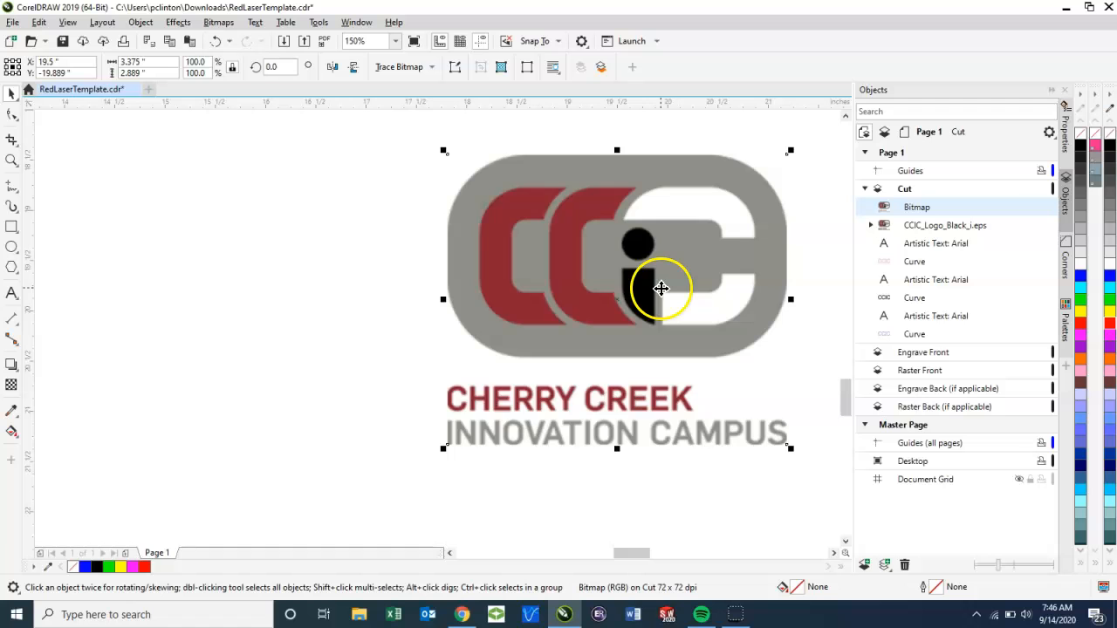
{"action": "left_click_drag", "start_coordinate": [649, 279], "coordinate": [521, 294]}
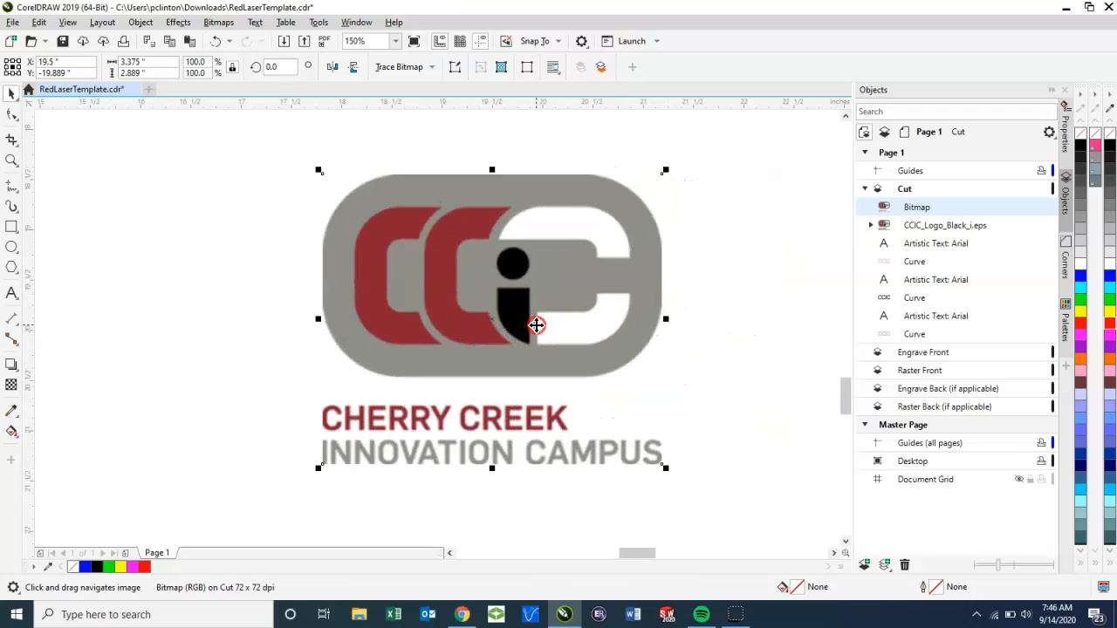
{"action": "right_click", "coordinate": [536, 325]}
{"action": "mouse_move", "coordinate": [584, 251]}
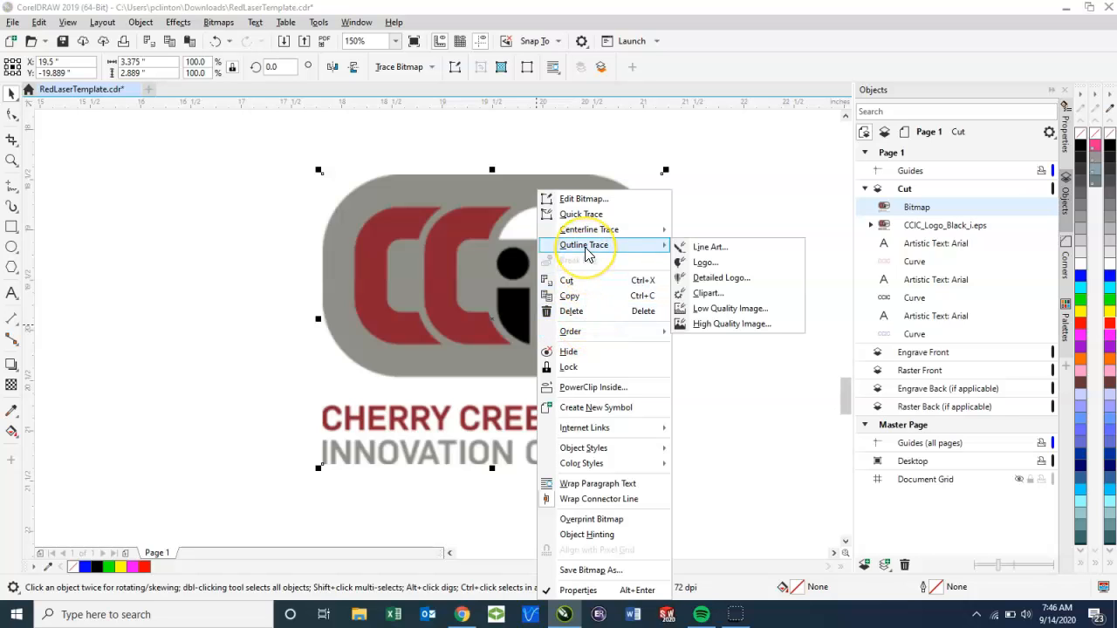
{"action": "left_click", "coordinate": [740, 248]}
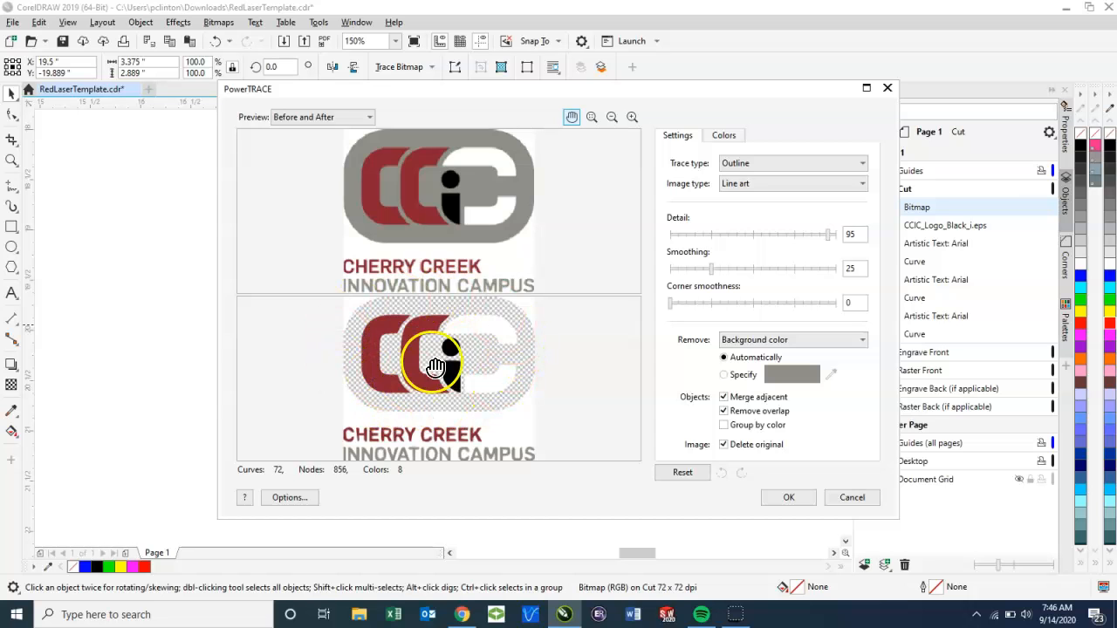
{"action": "left_click", "coordinate": [725, 374]}
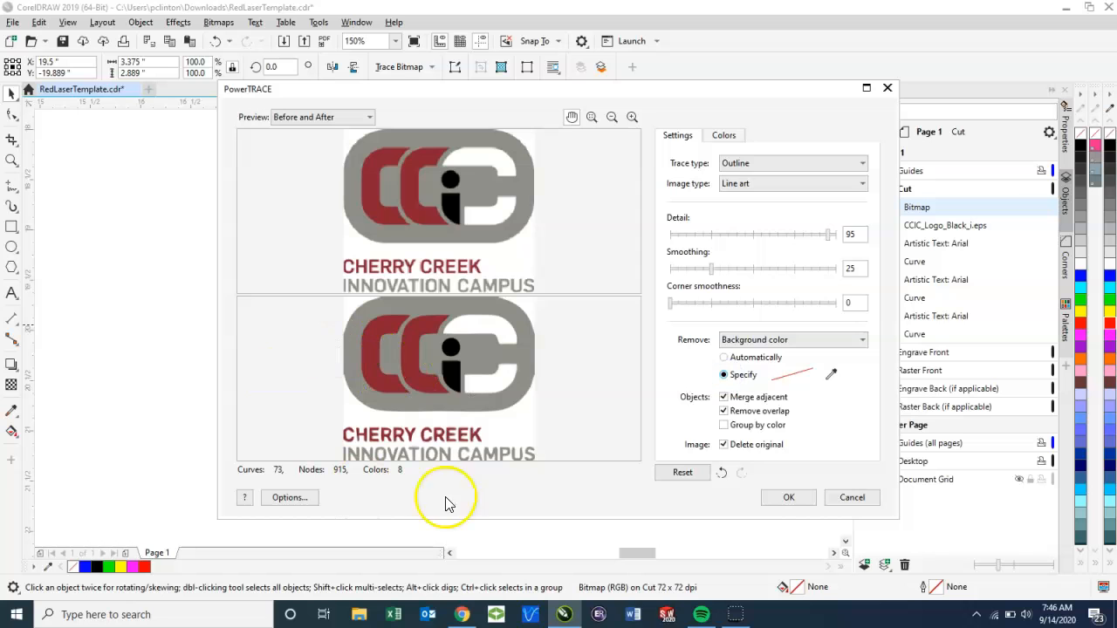
{"action": "left_click", "coordinate": [788, 497]}
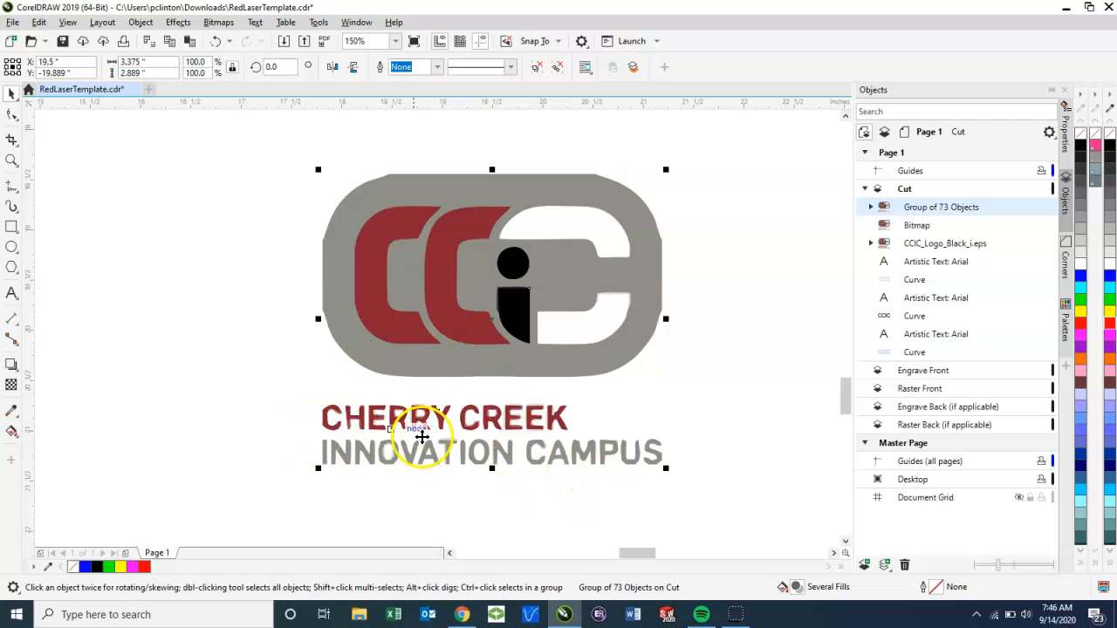
Step: Inspect the traced lettering up close and move the traced logo off the bitmap to about X 15.43, Y -18.88 inches
{"action": "scroll", "coordinate": [394, 429], "scroll_direction": "up", "scroll_amount": 2}
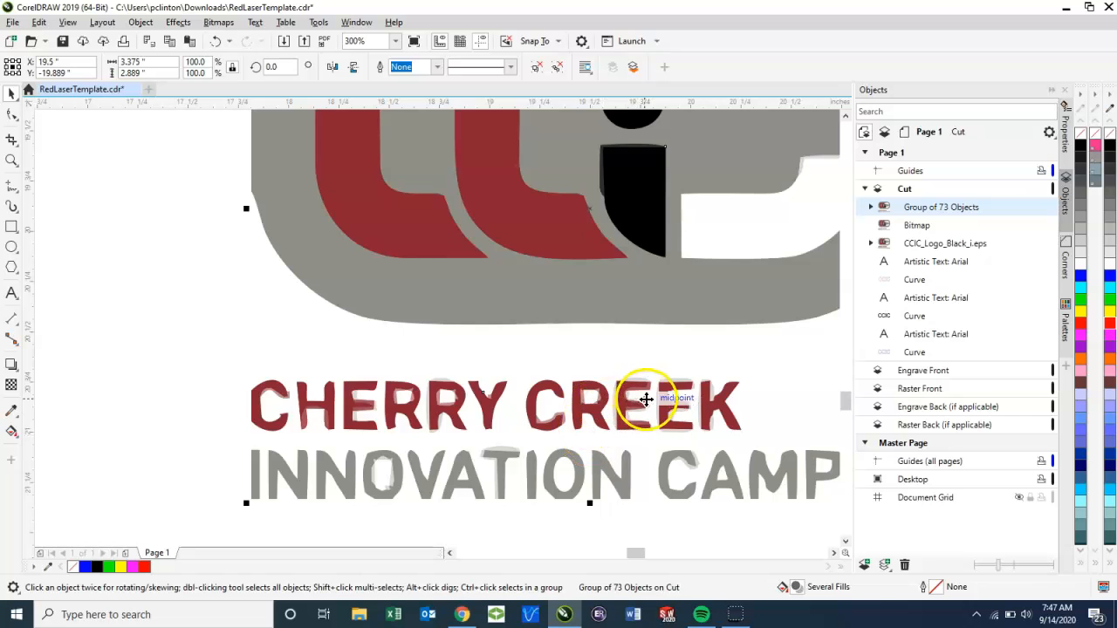
{"action": "scroll", "coordinate": [654, 386], "scroll_direction": "up", "scroll_amount": 2}
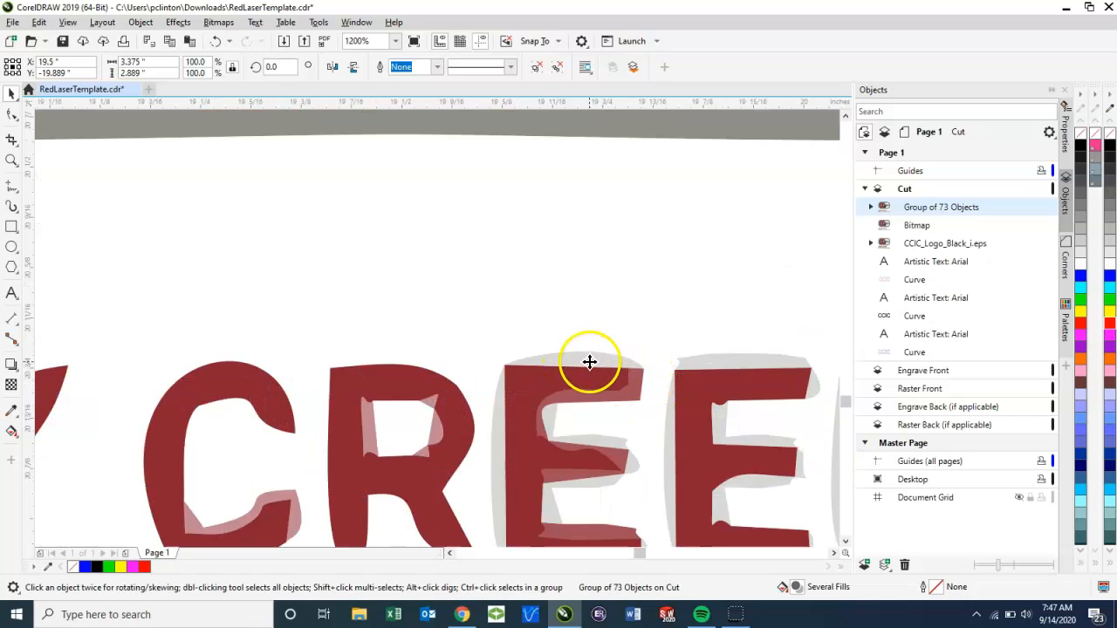
{"action": "scroll", "coordinate": [592, 365], "scroll_direction": "down", "scroll_amount": 2}
{"action": "left_click_drag", "start_coordinate": [591, 337], "coordinate": [377, 273]}
{"action": "scroll", "coordinate": [550, 358], "scroll_direction": "down", "scroll_amount": 2}
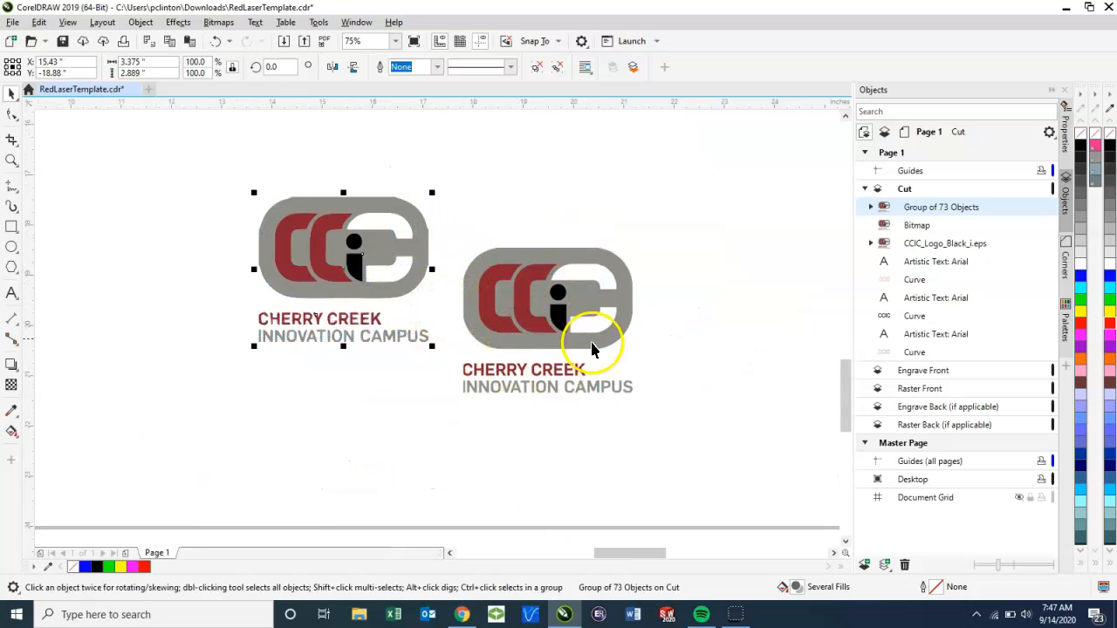
Step: Delete the original pasted logo bitmap, keeping the traced copy
{"action": "scroll", "coordinate": [579, 319], "scroll_direction": "up", "scroll_amount": 2}
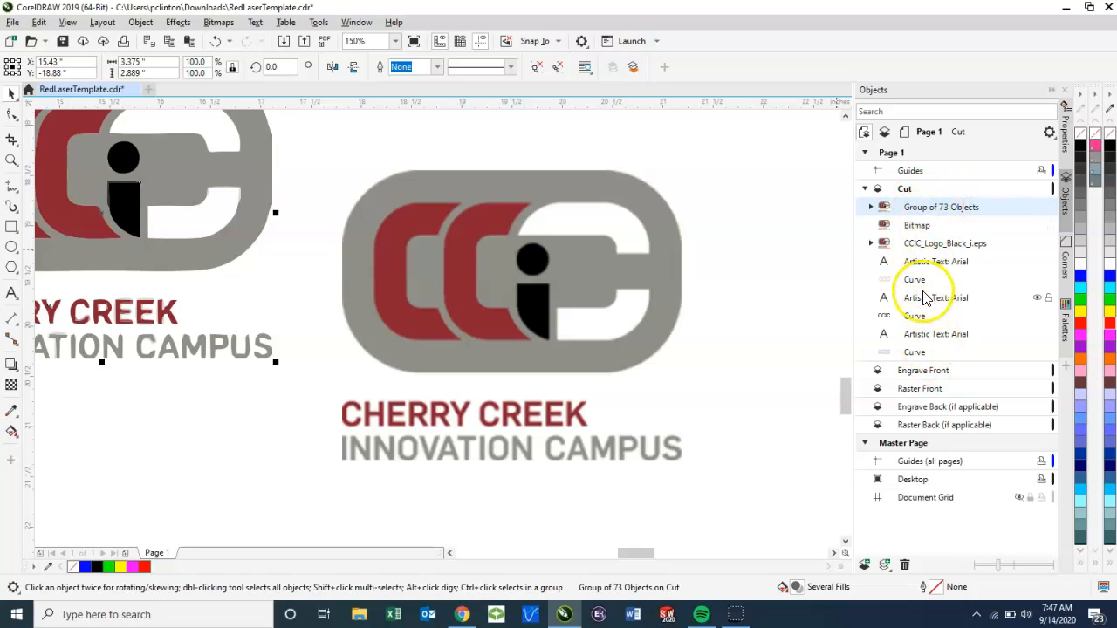
{"action": "left_click", "coordinate": [639, 340]}
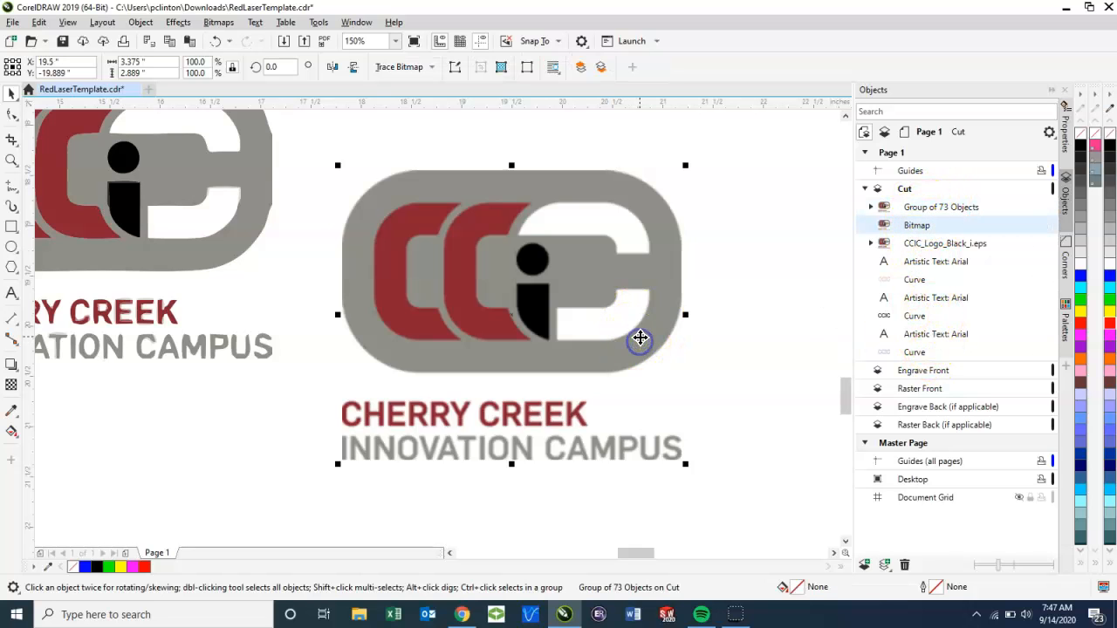
{"action": "key", "text": "Delete"}
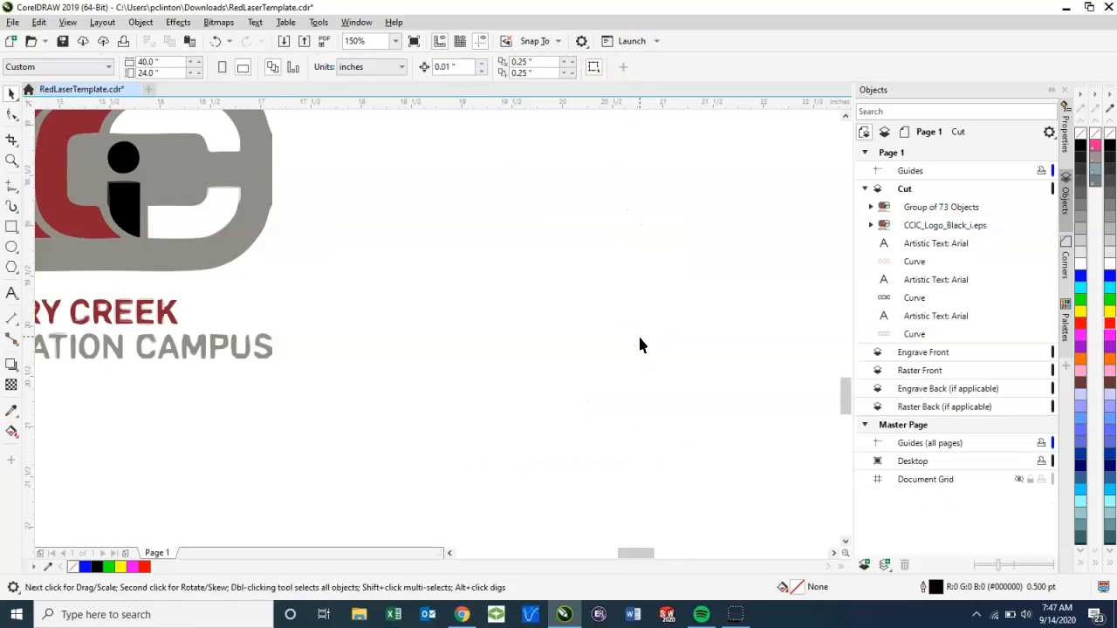
Step: Move the blue CCIC outline and its VECTOR ENGRAVE label from the Cut layer to the Engrave Front layer
{"action": "scroll", "coordinate": [625, 340], "scroll_direction": "down", "scroll_amount": 2}
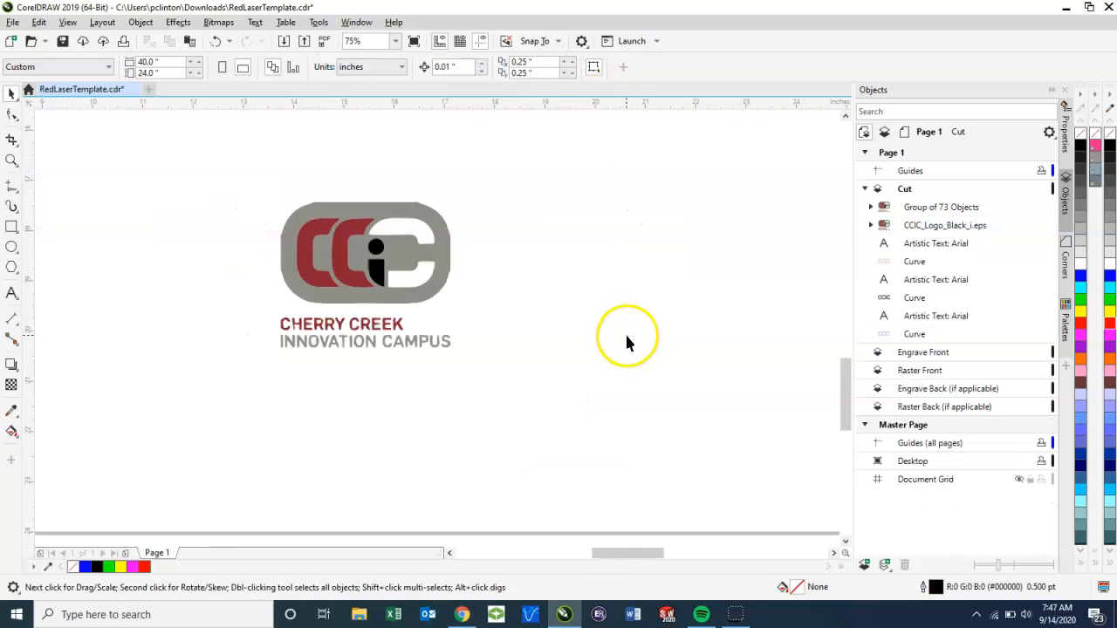
{"action": "scroll", "coordinate": [622, 332], "scroll_direction": "down", "scroll_amount": 2}
{"action": "left_click_drag", "start_coordinate": [708, 316], "coordinate": [576, 350]}
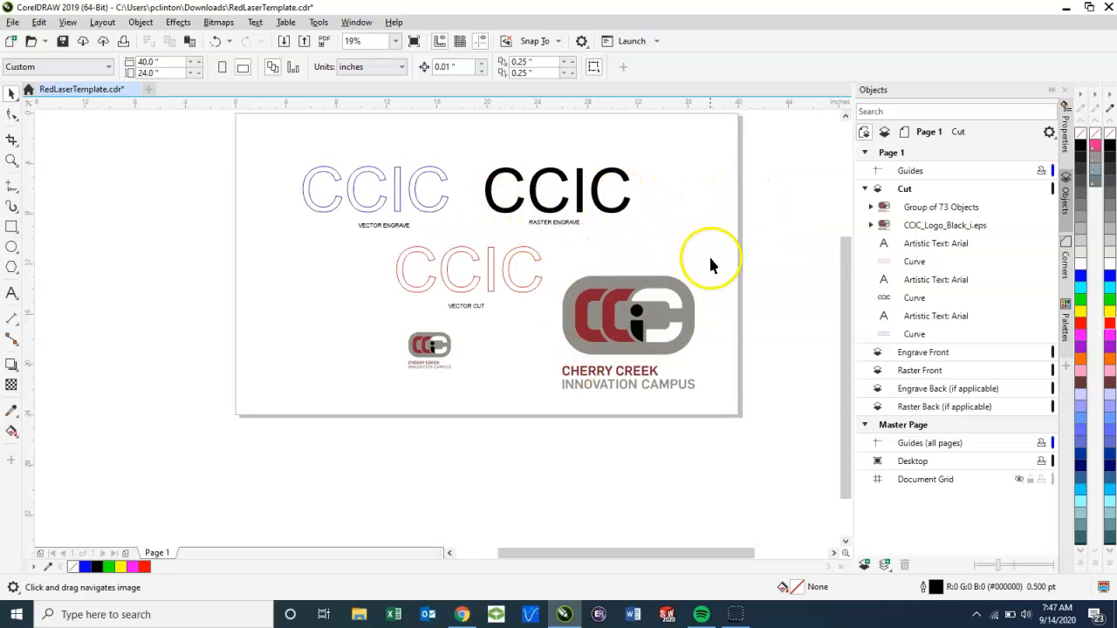
{"action": "left_click", "coordinate": [637, 327]}
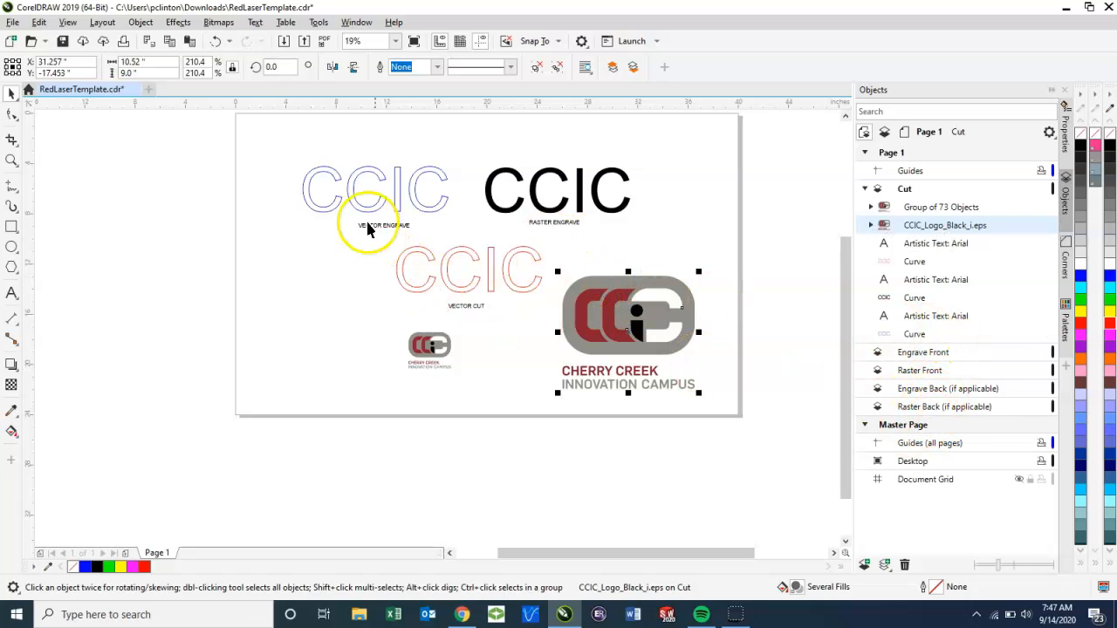
{"action": "left_click_drag", "start_coordinate": [283, 161], "coordinate": [460, 234]}
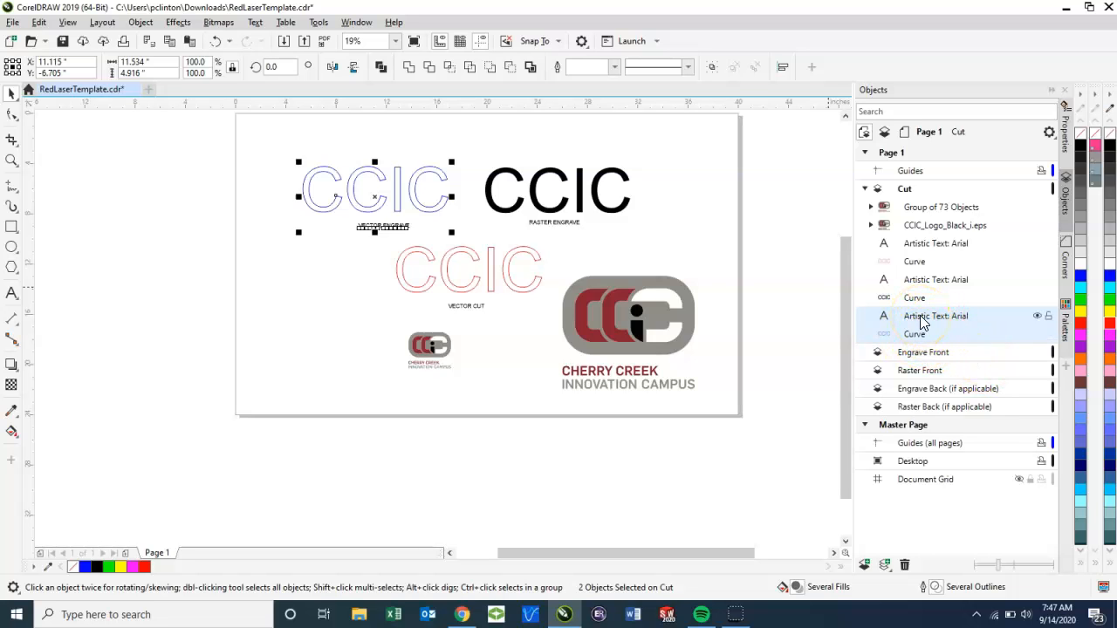
{"action": "left_click_drag", "start_coordinate": [921, 317], "coordinate": [919, 354]}
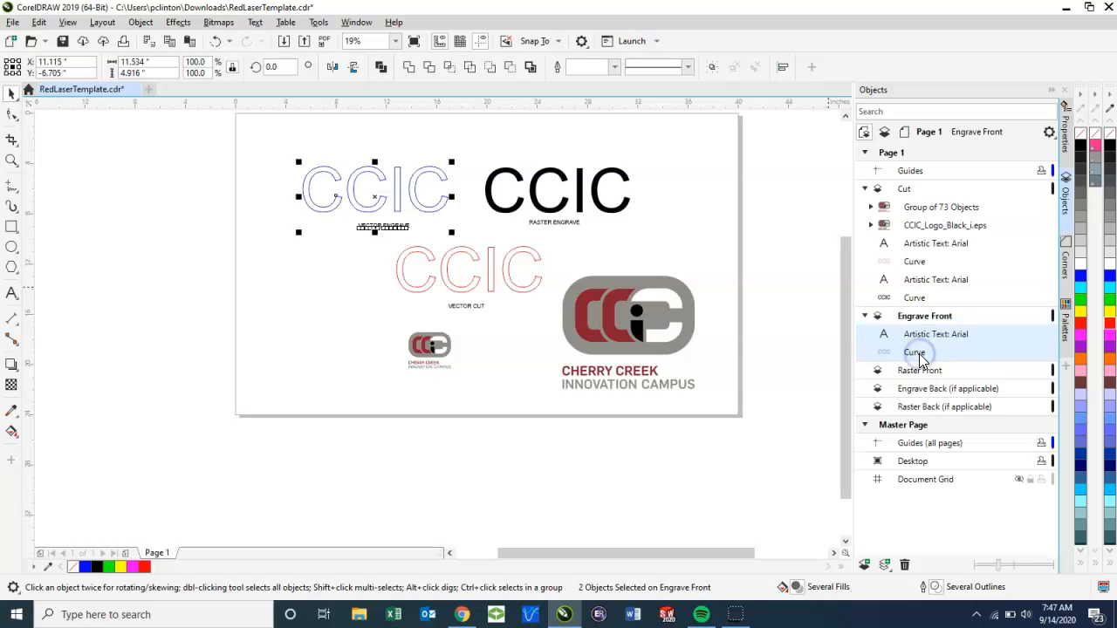
Step: Move the solid black CCIC and its RASTER ENGRAVE label to the Raster Front layer
{"action": "left_click", "coordinate": [513, 425]}
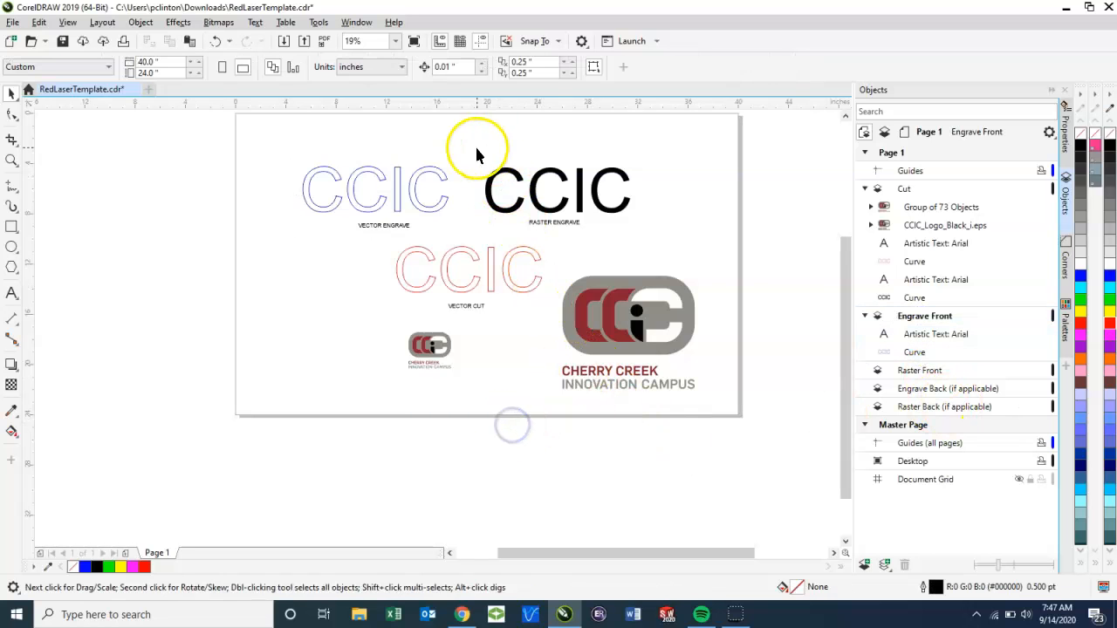
{"action": "left_click_drag", "start_coordinate": [653, 241], "coordinate": [654, 243]}
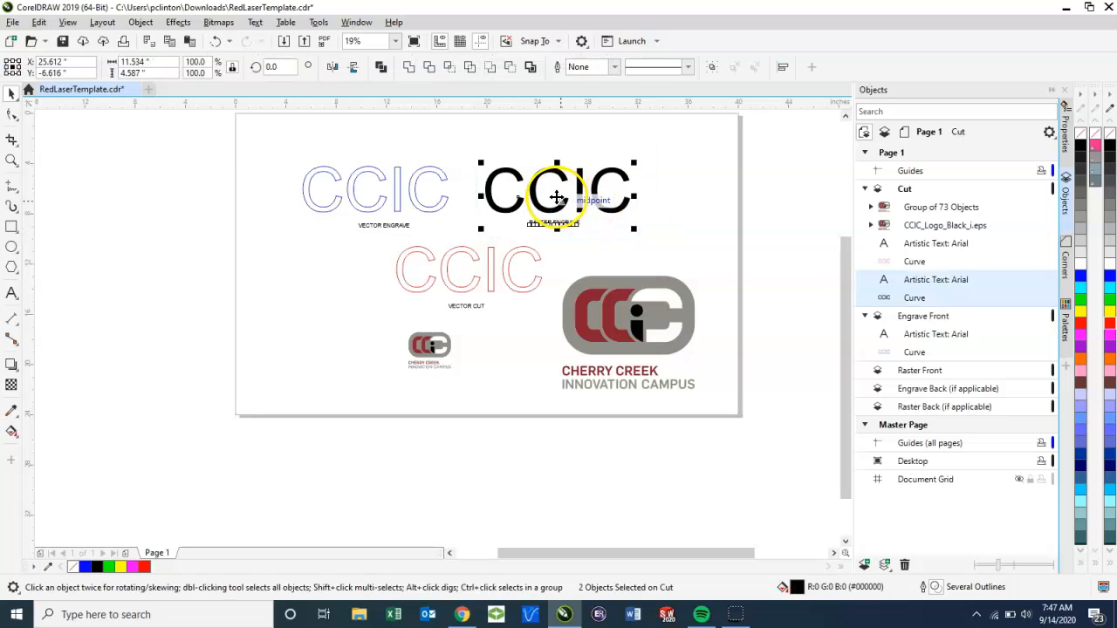
{"action": "left_click_drag", "start_coordinate": [556, 198], "coordinate": [910, 382]}
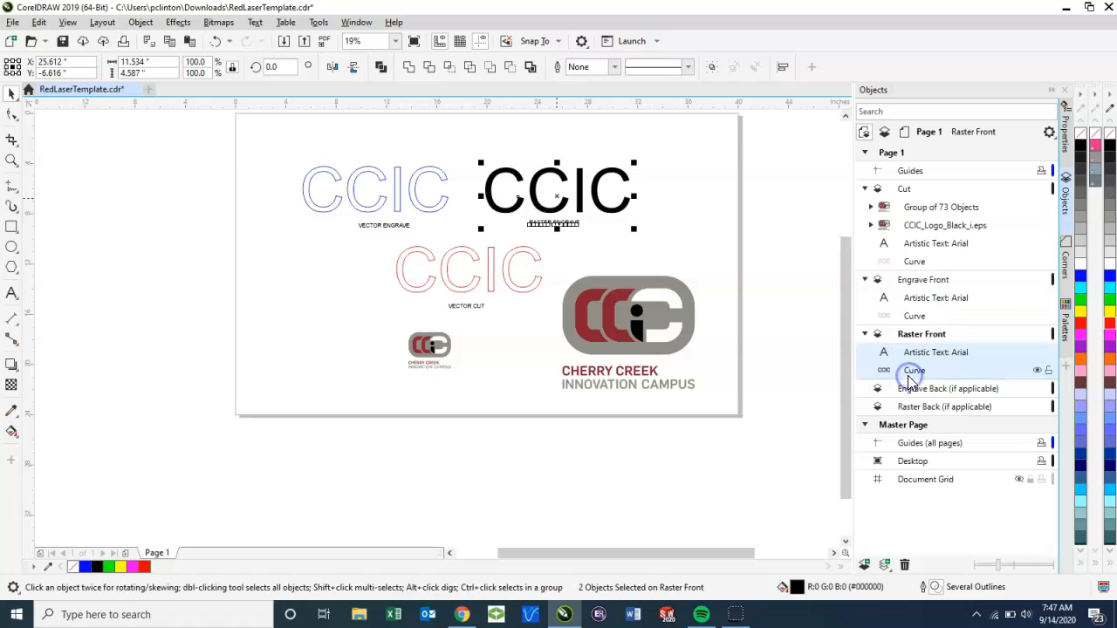
Step: Select the red CCIC with its VECTOR CUT label and assign them to the Cut layer
{"action": "left_click_drag", "start_coordinate": [376, 226], "coordinate": [552, 318]}
{"action": "key", "text": "ctrl+z"}
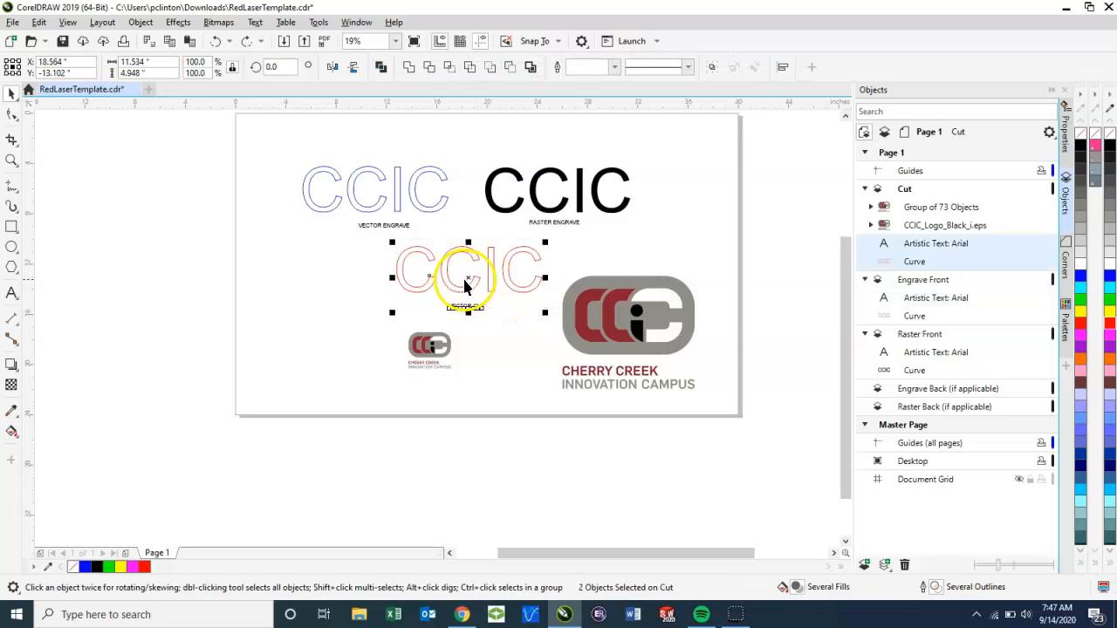
{"action": "left_click_drag", "start_coordinate": [467, 274], "coordinate": [911, 227]}
Step: Move the small traced logo group from the Cut layer to the Raster Front layer
{"action": "left_click", "coordinate": [914, 208]}
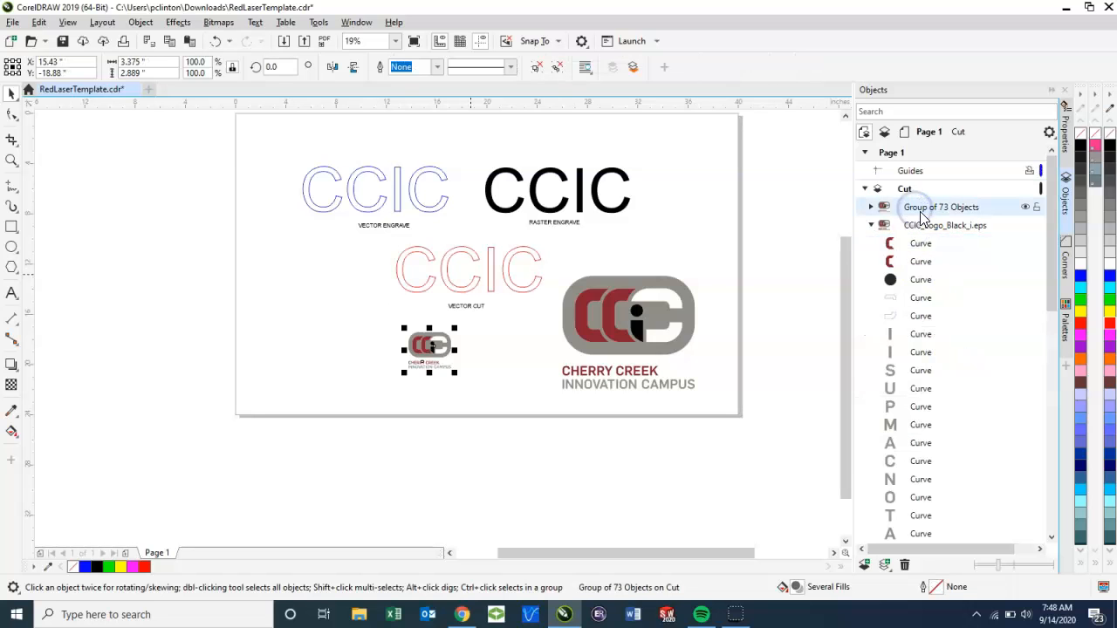
{"action": "left_click", "coordinate": [870, 225]}
{"action": "left_click_drag", "start_coordinate": [917, 214], "coordinate": [920, 371]}
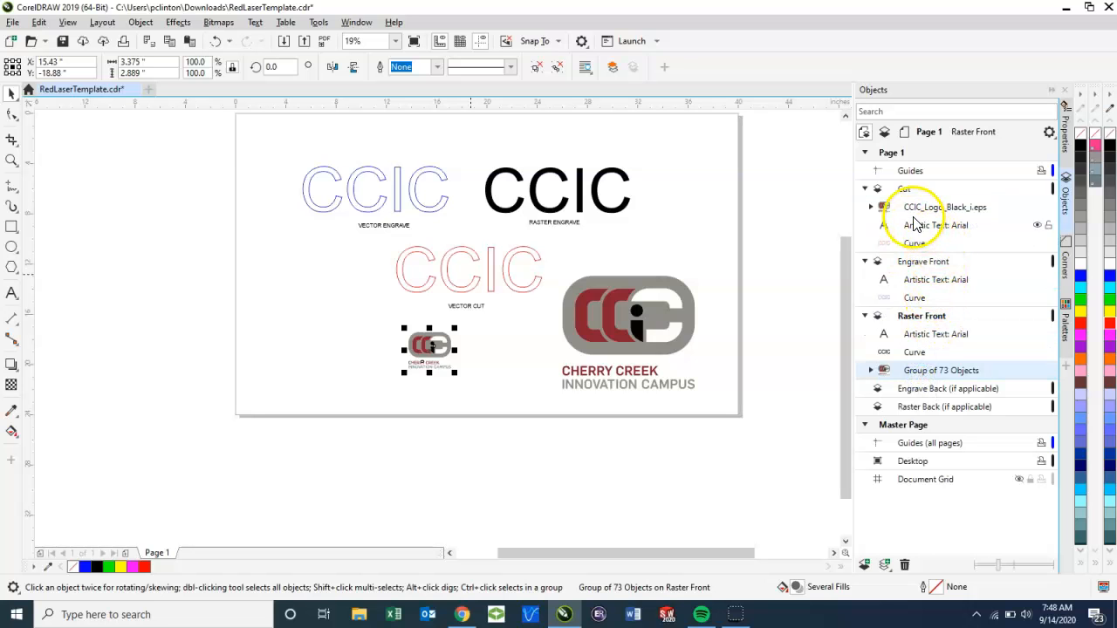
Step: Move the large CCIC_Logo_Black_i.eps logo from the Cut layer to the Raster Front layer
{"action": "left_click", "coordinate": [611, 340]}
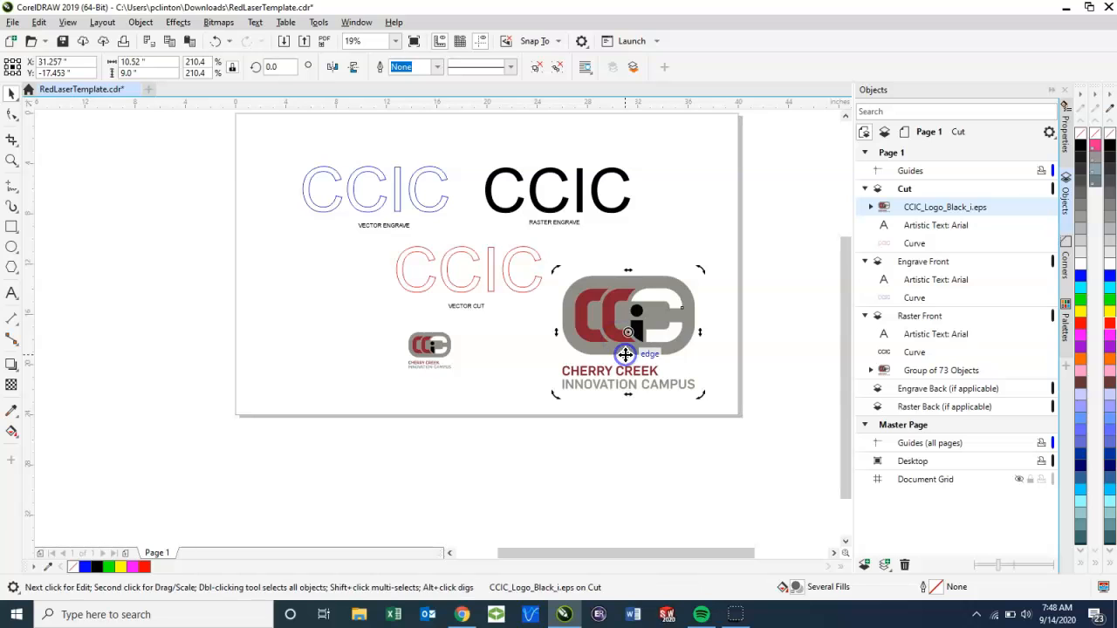
{"action": "left_click", "coordinate": [595, 482]}
{"action": "left_click", "coordinate": [628, 349]}
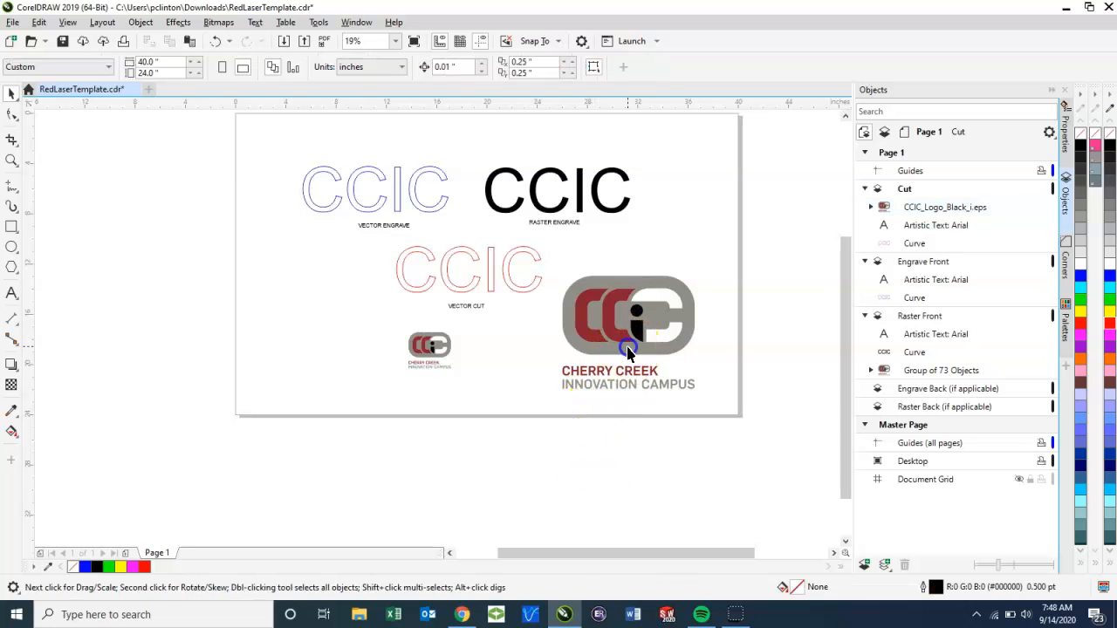
{"action": "left_click_drag", "start_coordinate": [930, 212], "coordinate": [910, 331]}
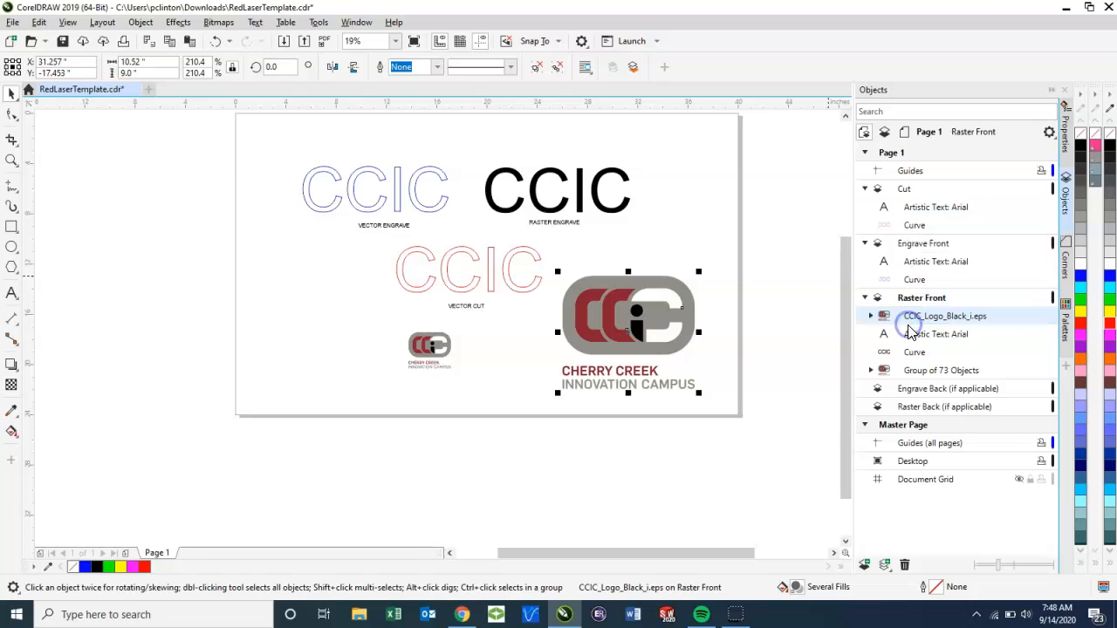
{"action": "left_click", "coordinate": [724, 465]}
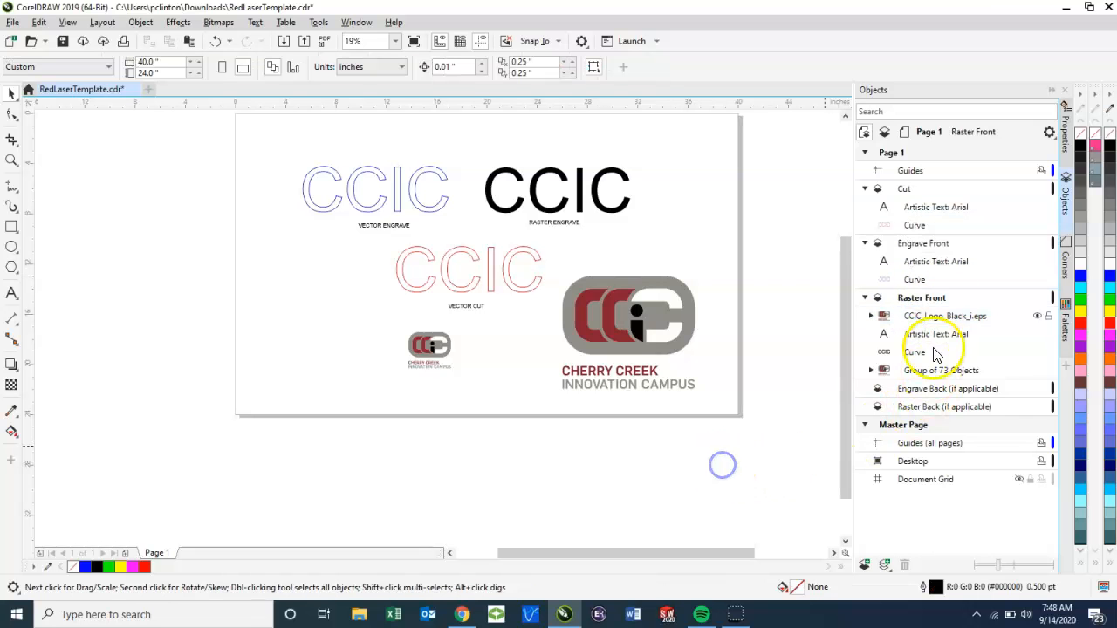
Step: Check the layer assignments by selecting the Cut layer's text and curve and the Engrave Front layer's curve
{"action": "left_click", "coordinate": [922, 207]}
{"action": "left_click", "coordinate": [918, 231]}
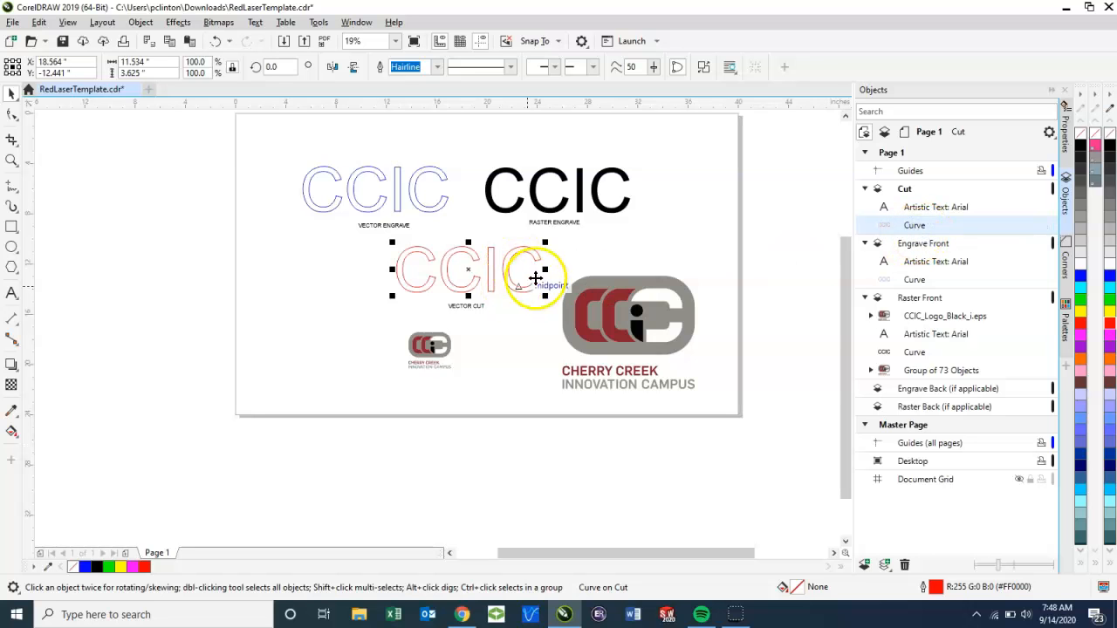
{"action": "left_click", "coordinate": [916, 279]}
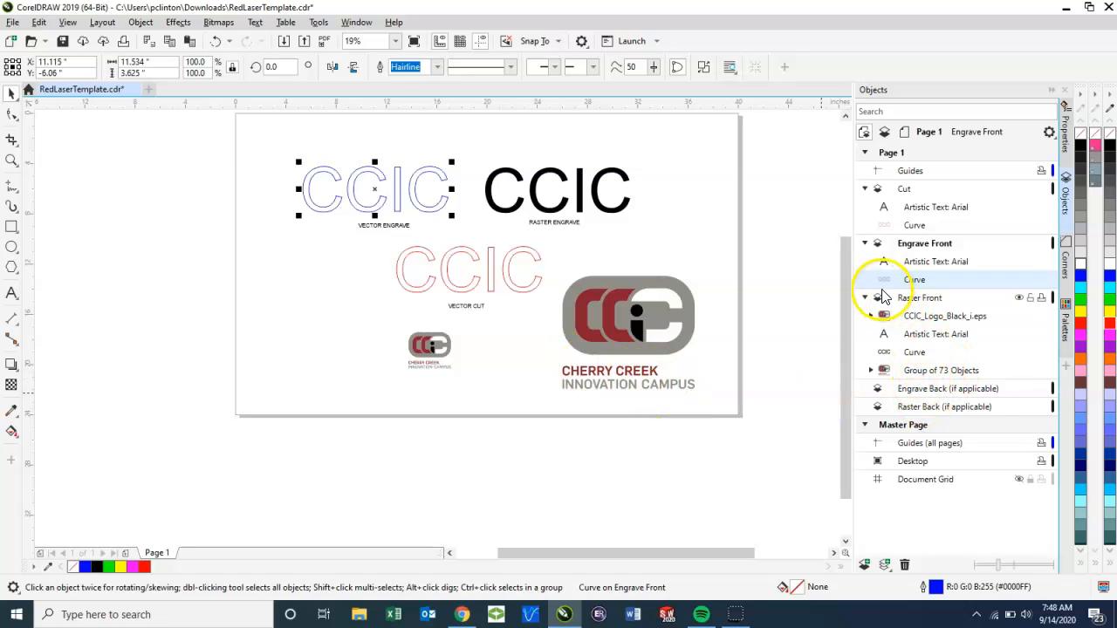
Step: Collapse the object lists of the Engrave Front, Cut and Raster Front layers
{"action": "left_click", "coordinate": [865, 243]}
{"action": "left_click", "coordinate": [865, 190]}
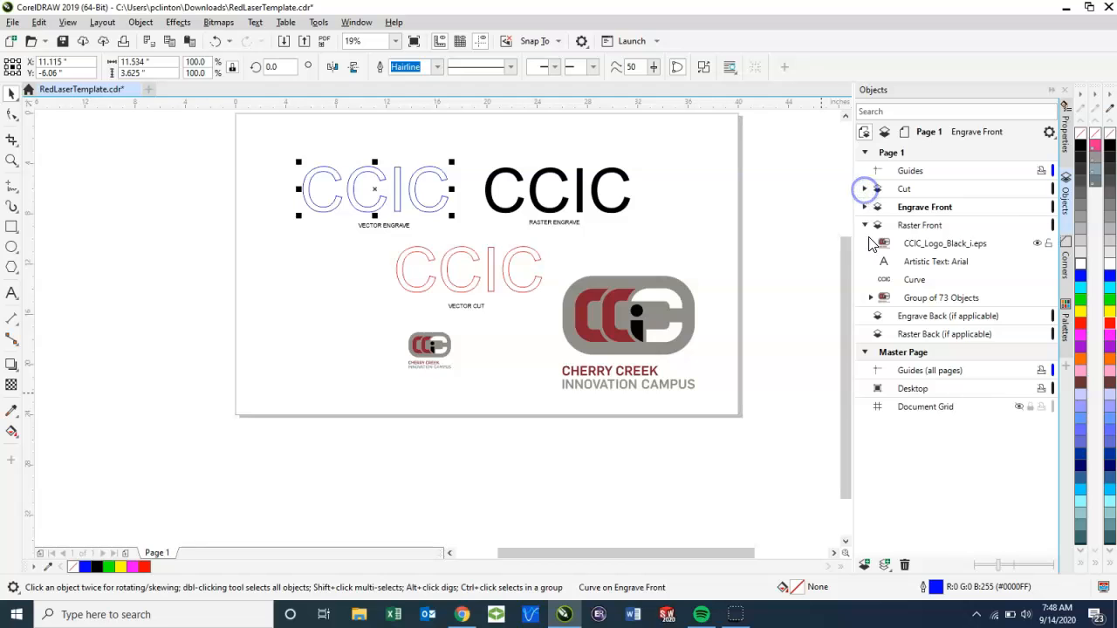
{"action": "left_click", "coordinate": [865, 225]}
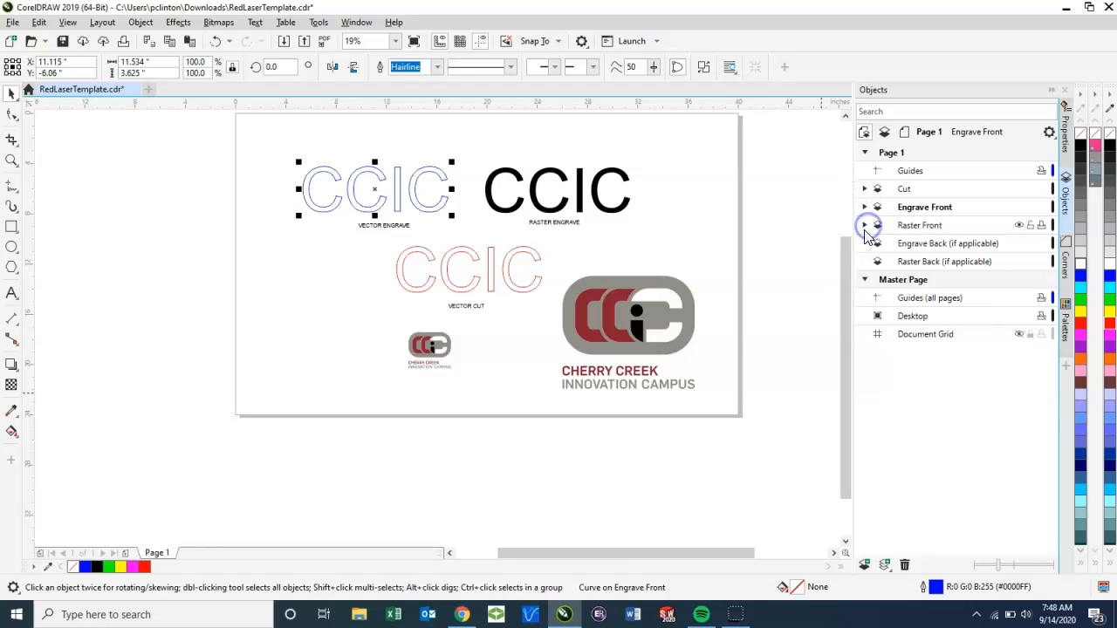
Step: Hide and show the Raster Front, Engrave Front and Cut layers one at a time to check their contents
{"action": "left_click", "coordinate": [1019, 225]}
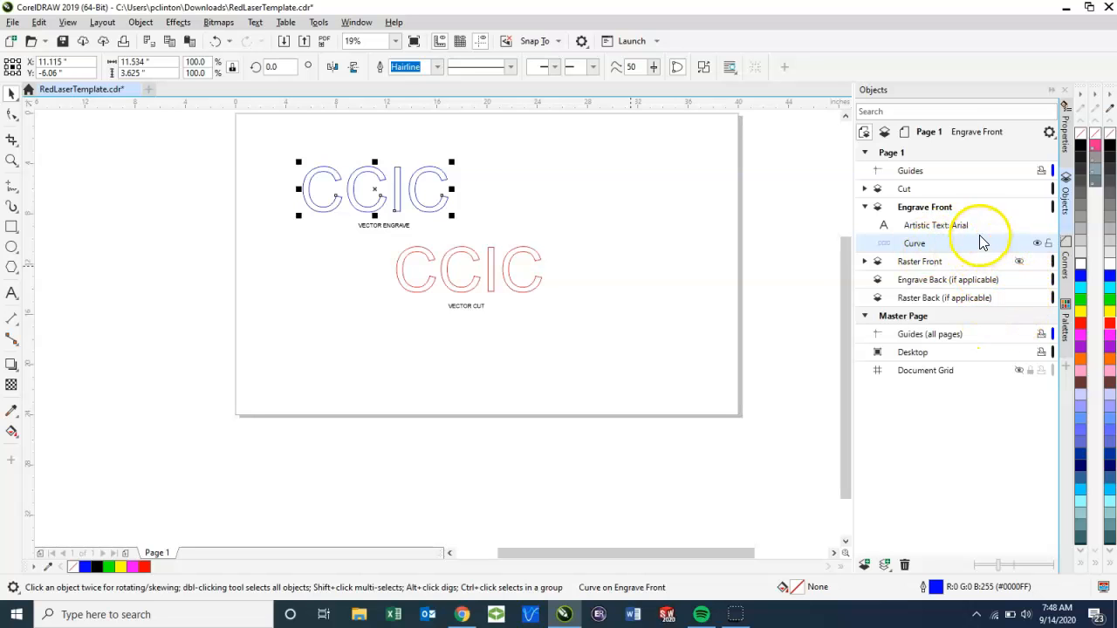
{"action": "left_click", "coordinate": [1019, 262]}
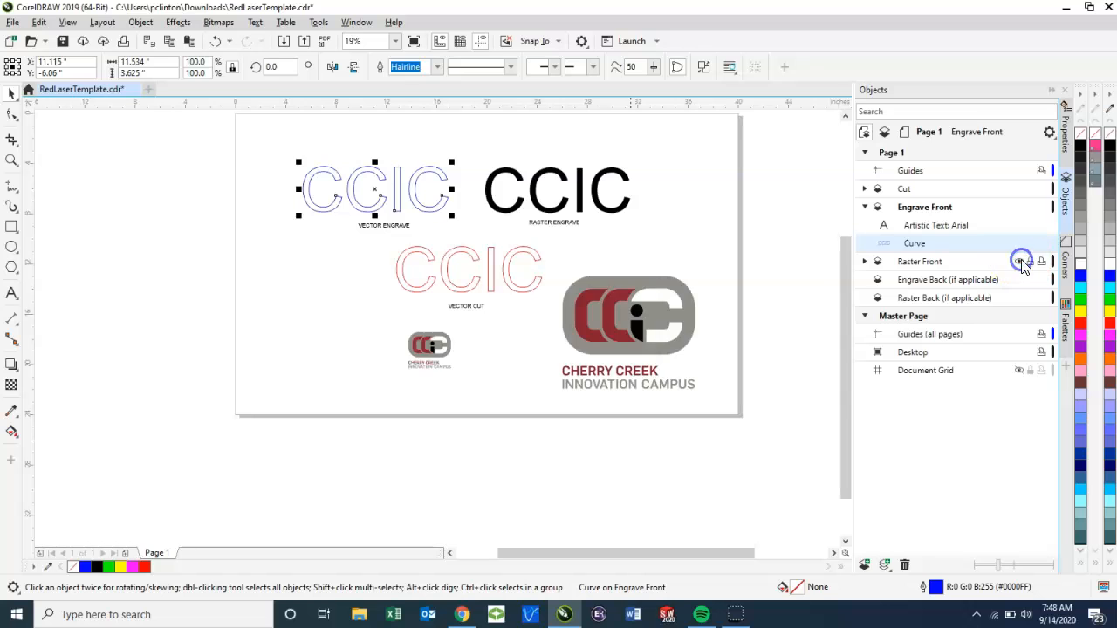
{"action": "left_click", "coordinate": [1019, 207]}
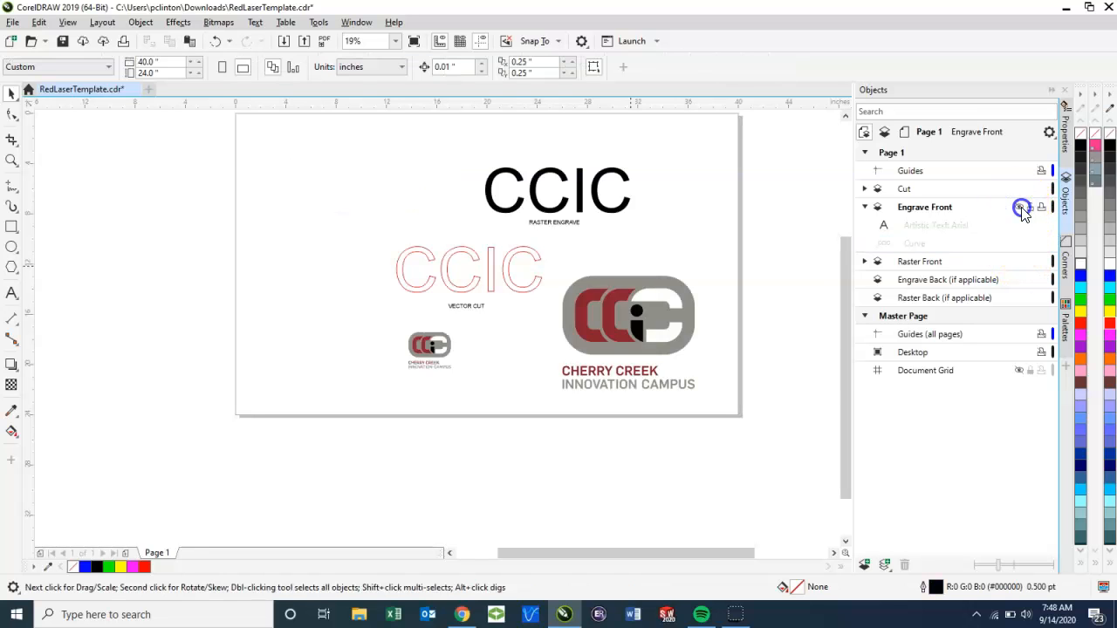
{"action": "left_click", "coordinate": [1019, 206]}
{"action": "left_click", "coordinate": [1019, 188]}
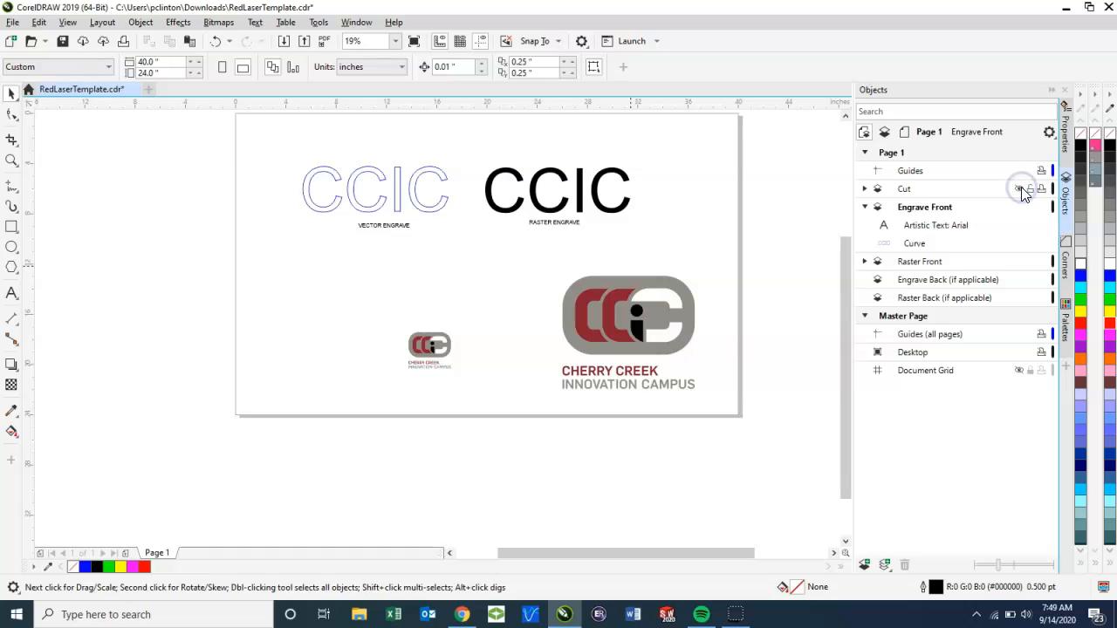
{"action": "left_click", "coordinate": [1019, 189]}
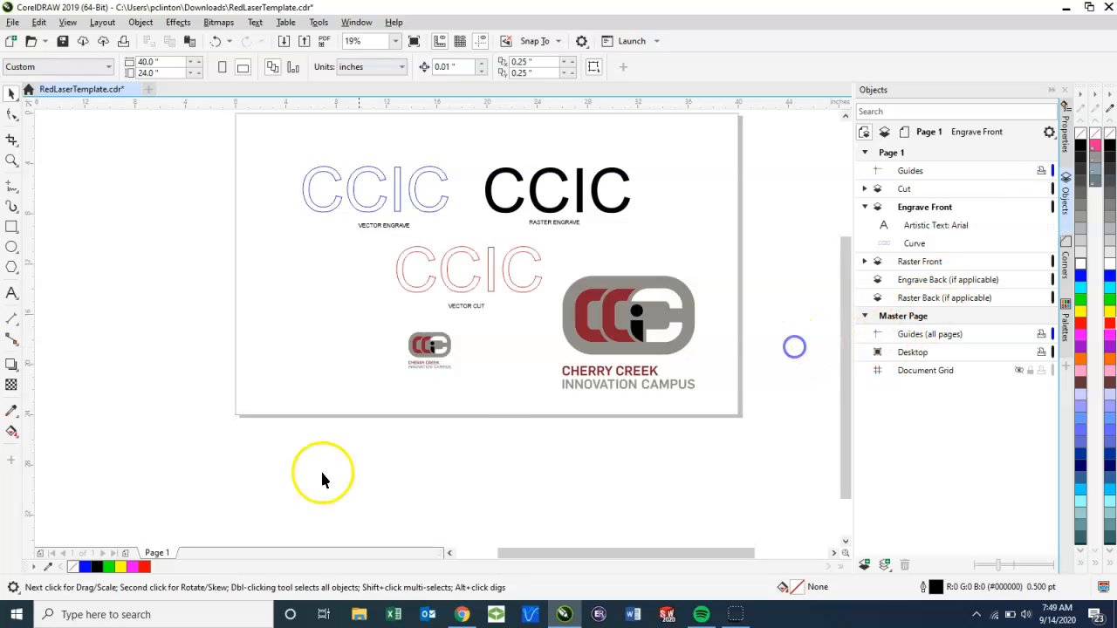
{"action": "left_click", "coordinate": [737, 615]}
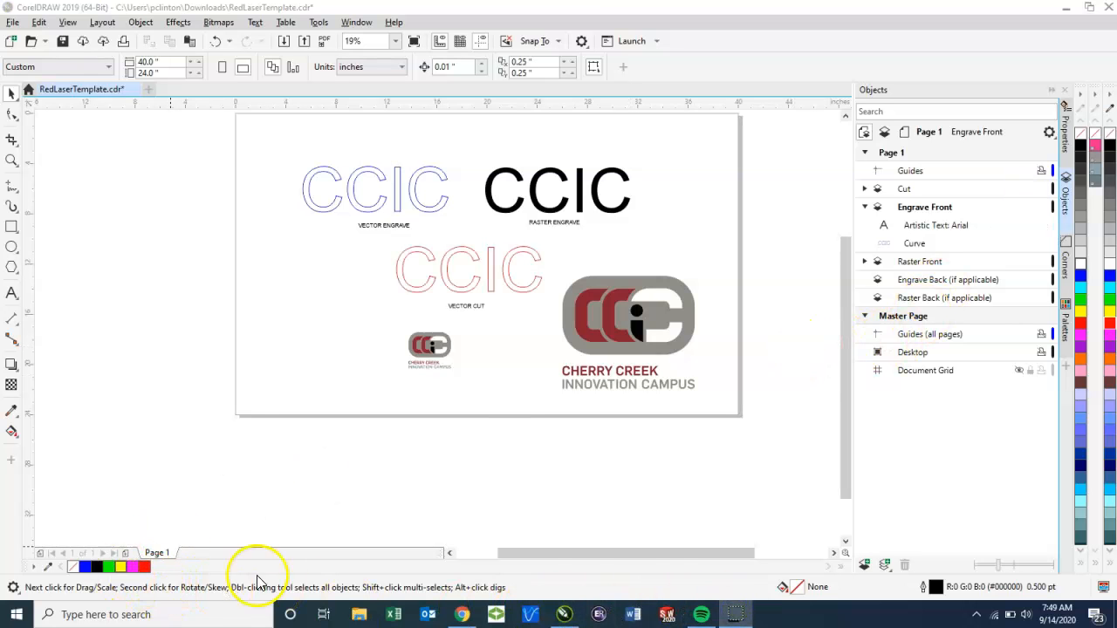